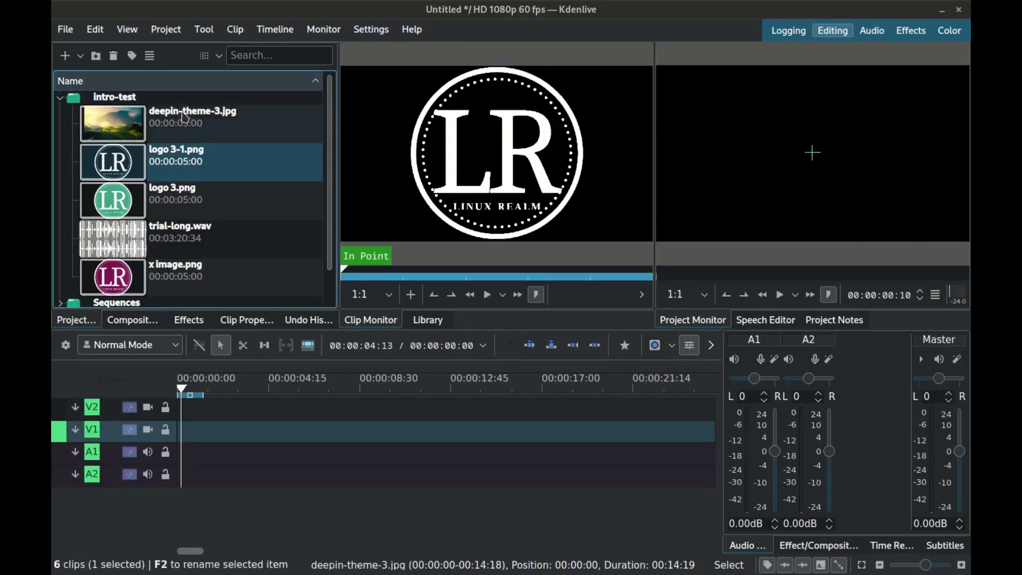
- Place deepin-theme-3.jpg on V1, x image.png at the start of V2, and logo 3-1.png later on V2
click(185, 125)
click(186, 167)
drag(184, 123, 153, 477)
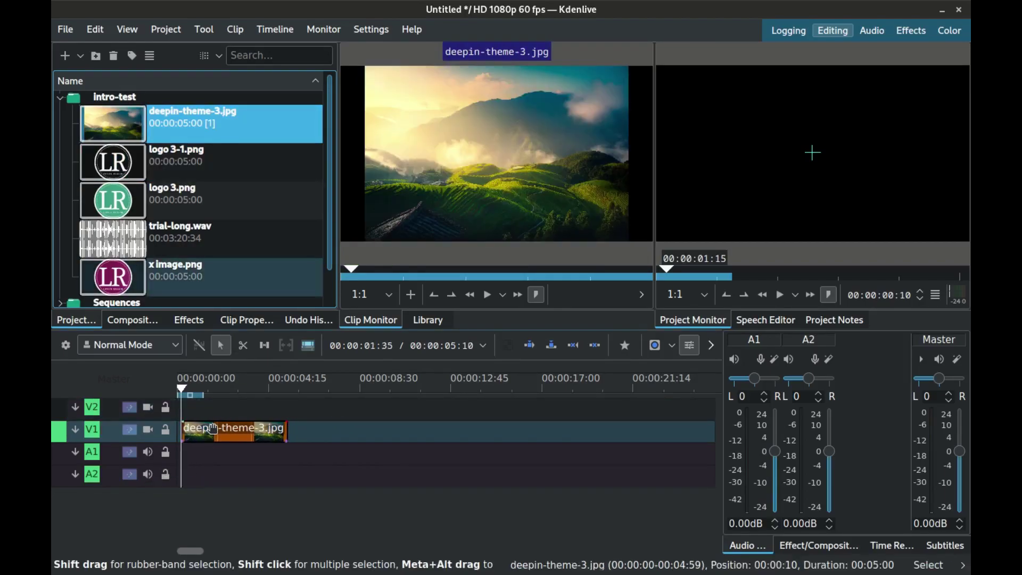
drag(190, 424, 177, 423)
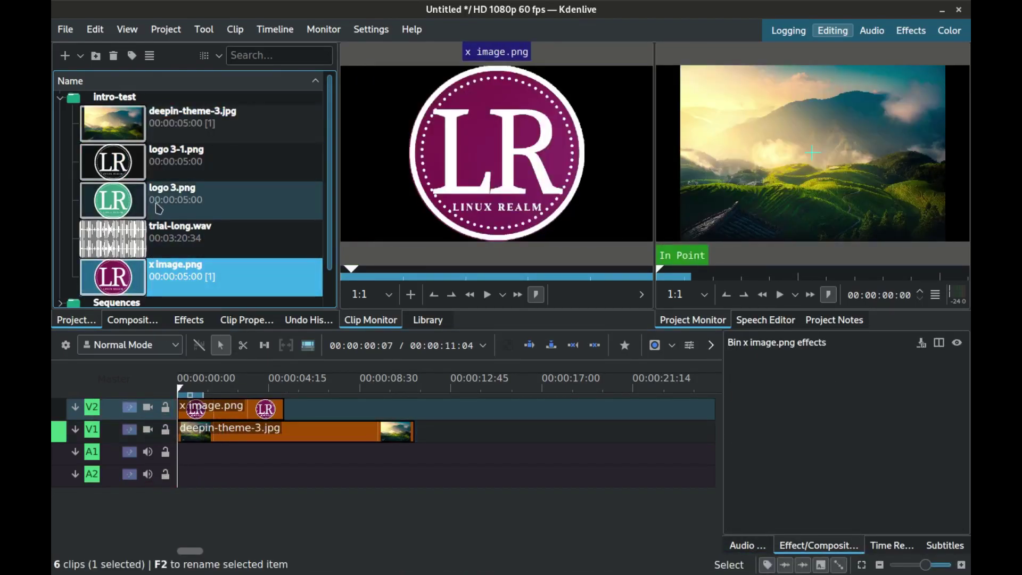
drag(186, 159, 337, 414)
click(247, 412)
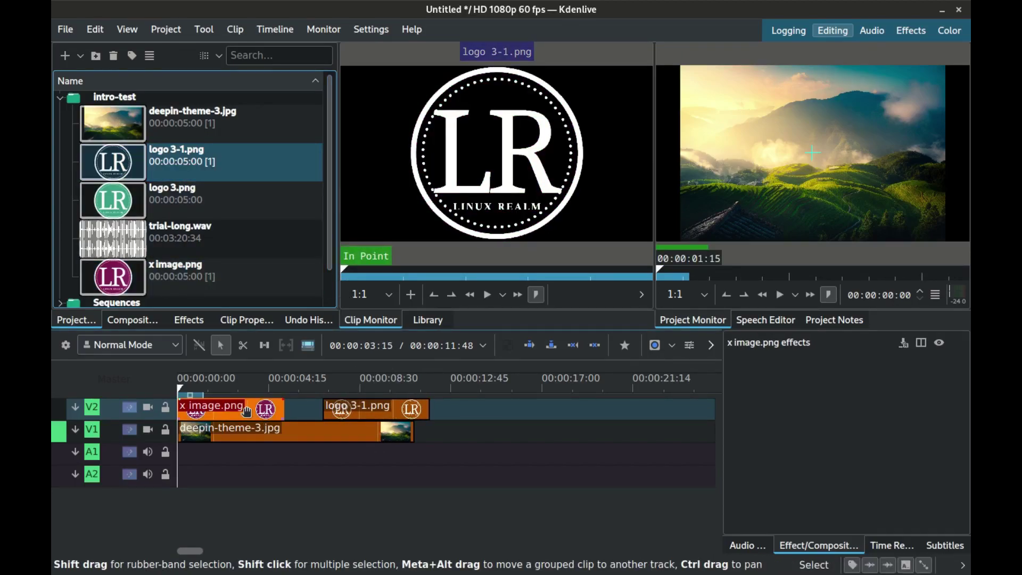
- Apply a Transform effect to the x image.png clip and switch to the Effects workspace
right_click(248, 411)
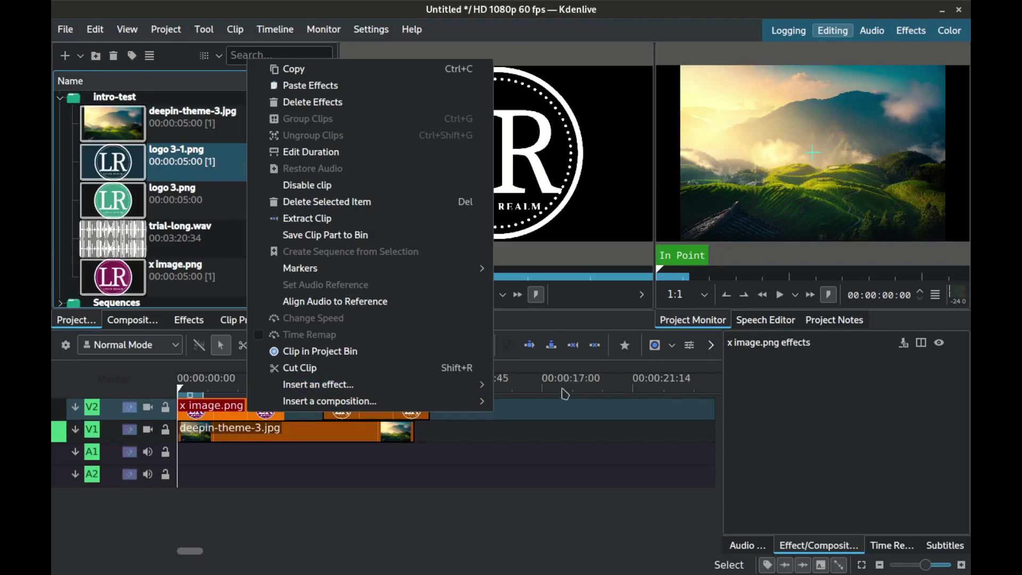
mouse_move(480, 389)
click(527, 401)
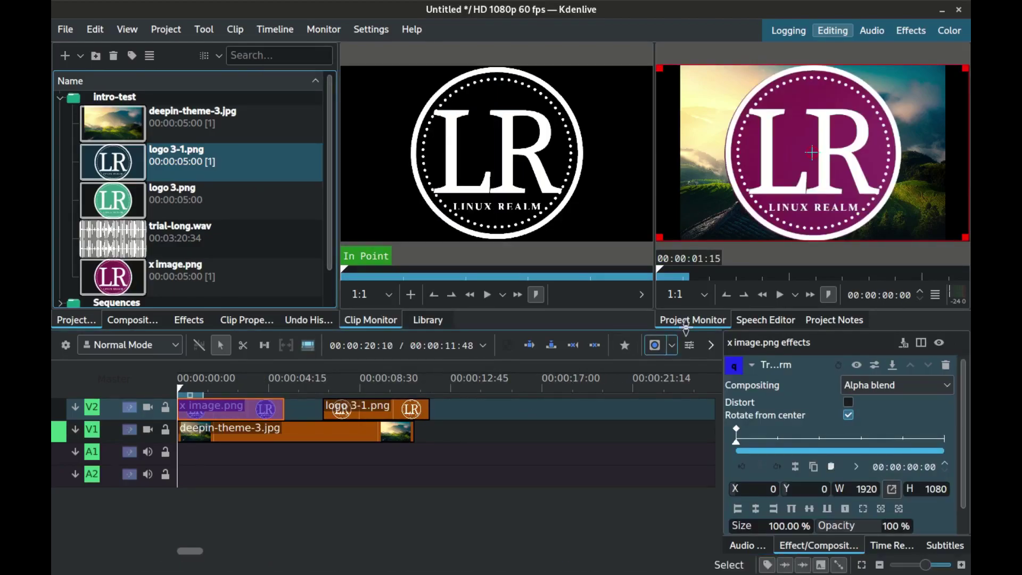
click(909, 30)
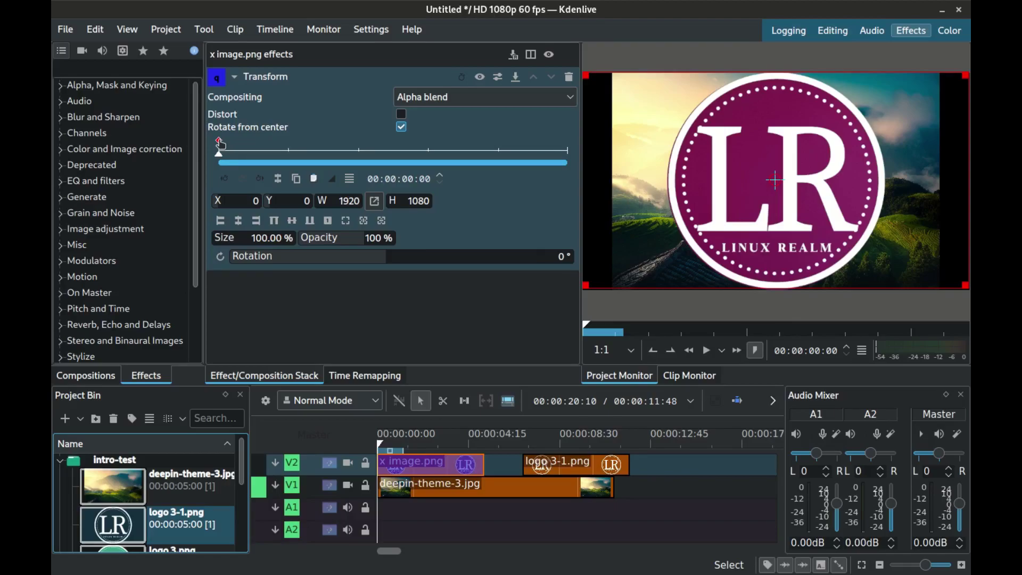
- Set the x image.png Transform to height 150, X 895, Y -150, keeping Linear interpolation
double_click(419, 201)
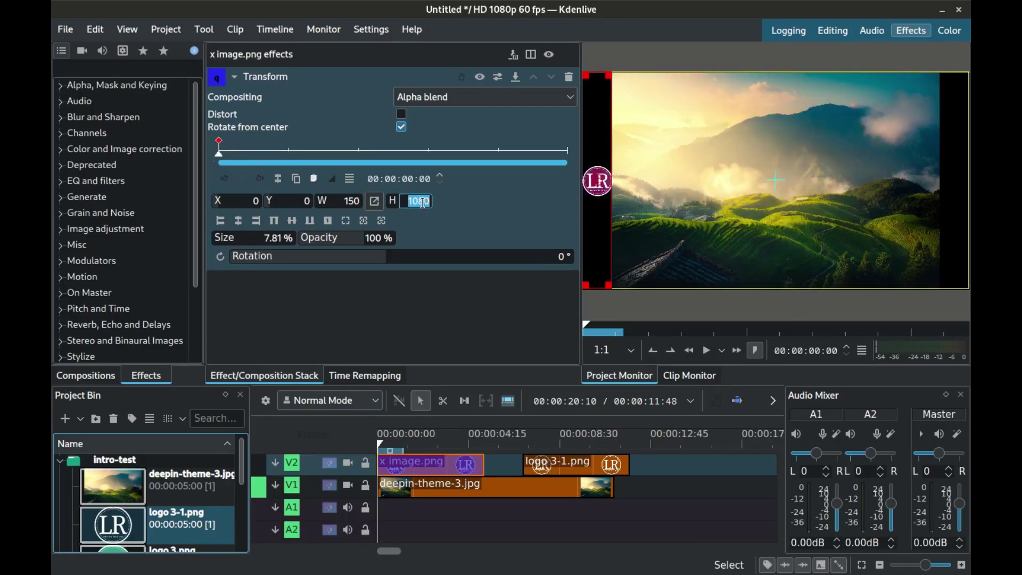
text(150)
key(Return)
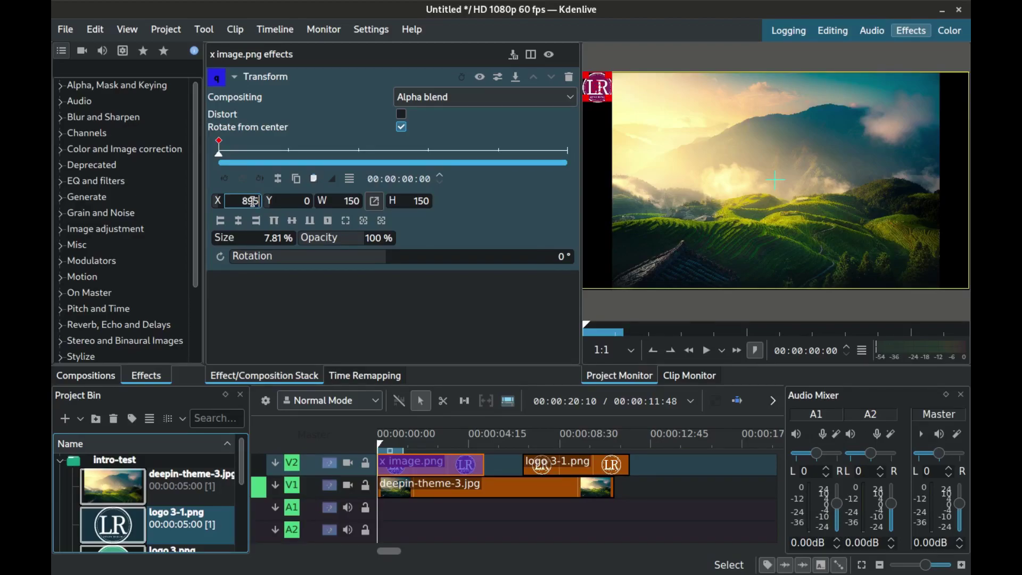
click(253, 201)
text(895)
key(Return)
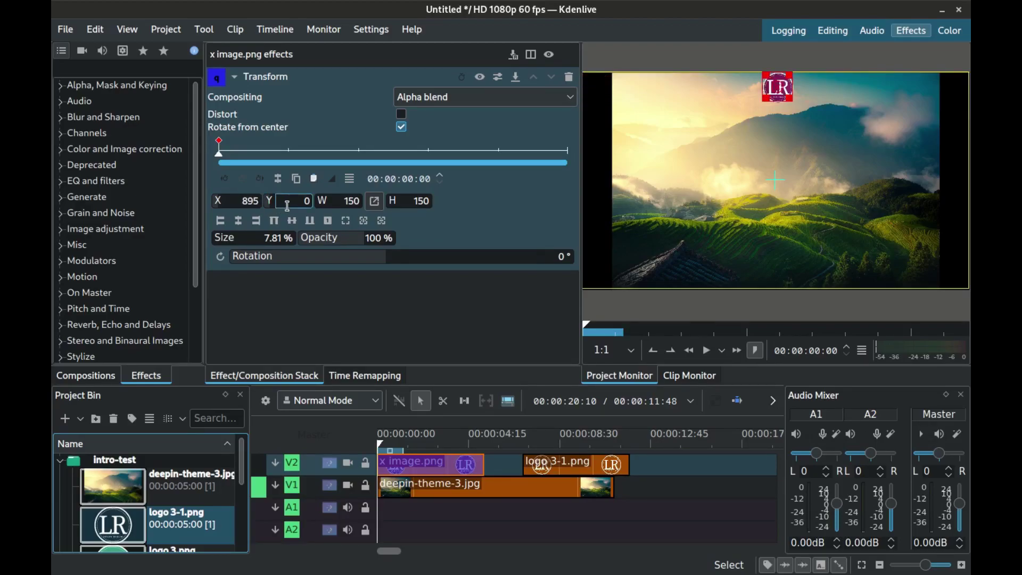
click(296, 203)
text(-150)
key(Return)
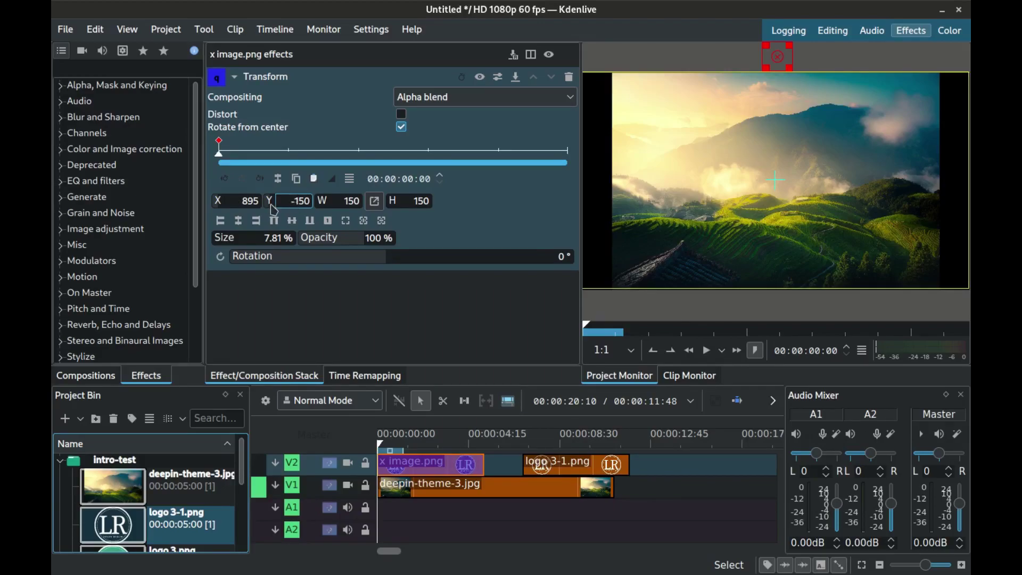
click(331, 179)
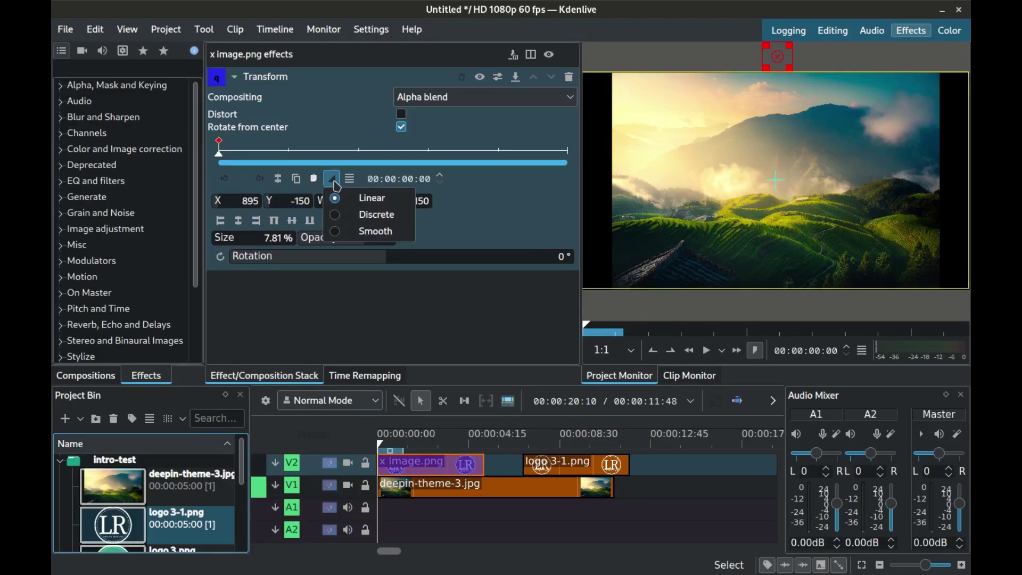
click(373, 203)
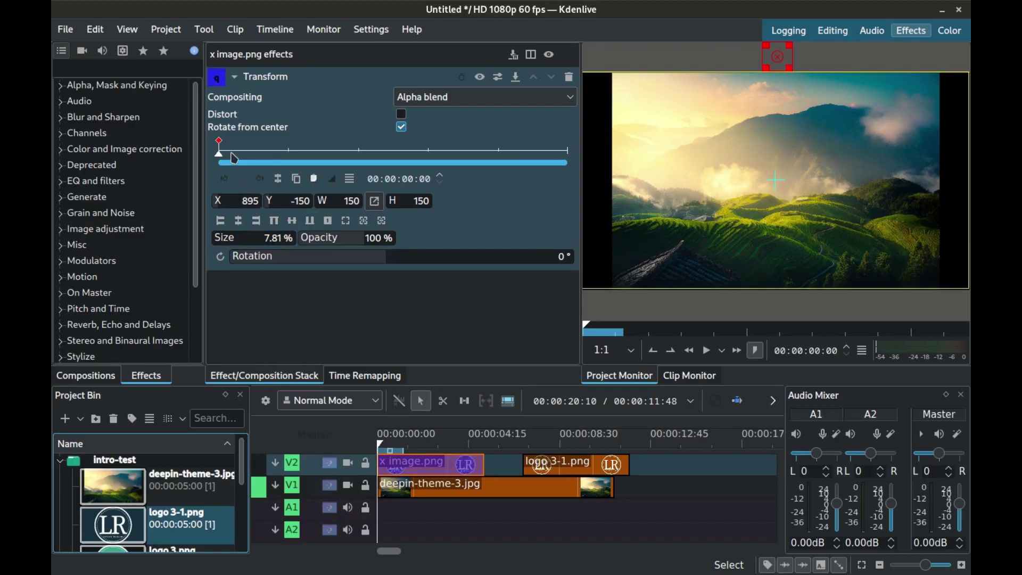
- Add a Discrete keyframe at frame 5 with the logo dropped to Y 465
drag(220, 159, 224, 160)
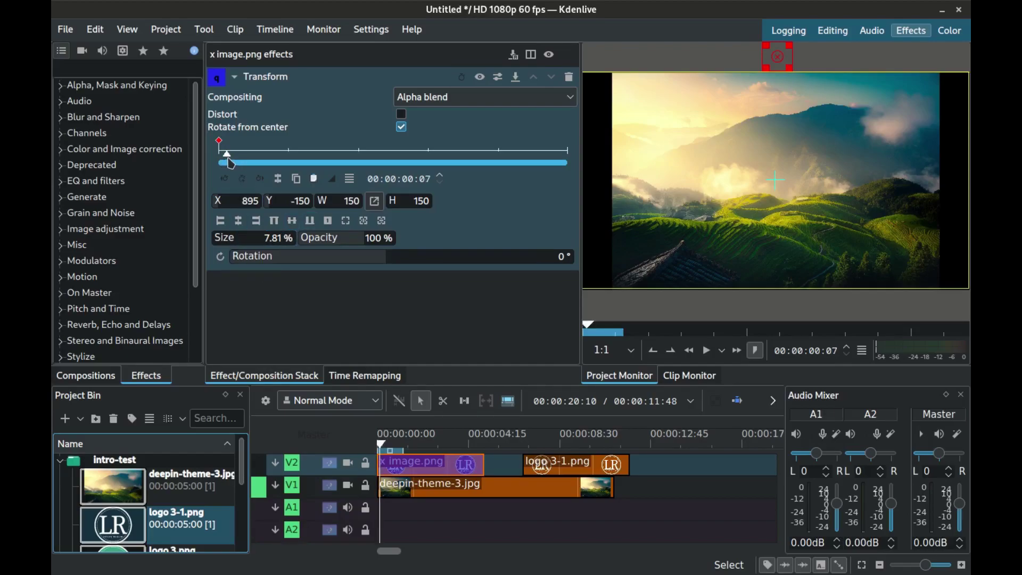
click(243, 178)
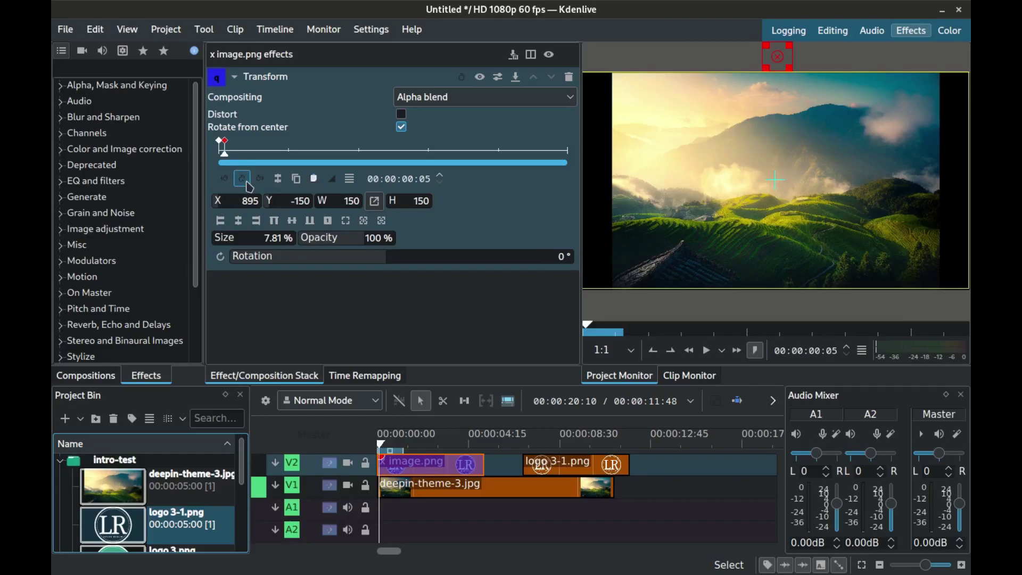
click(243, 200)
click(303, 201)
text(465)
key(Return)
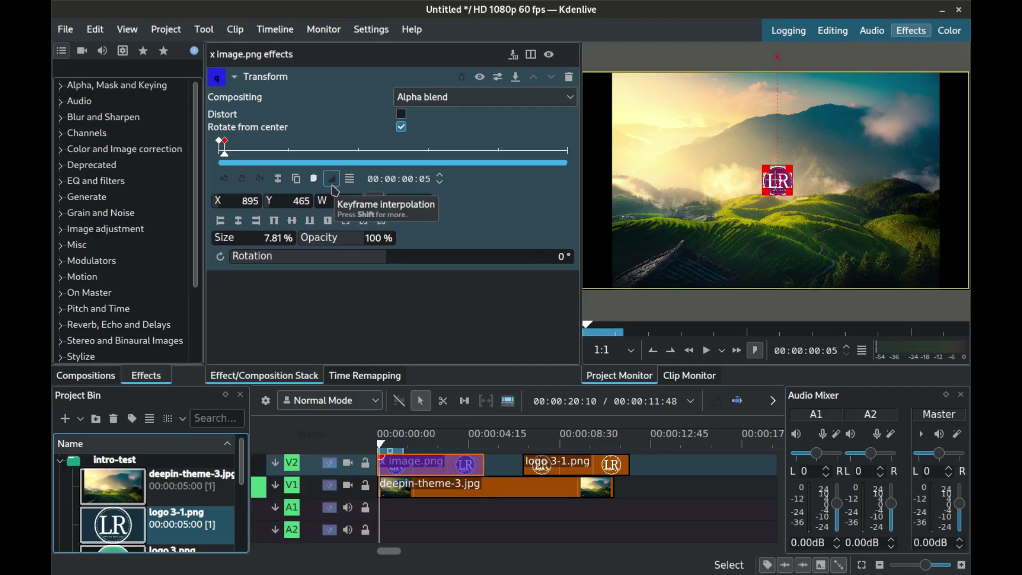
click(336, 187)
click(358, 215)
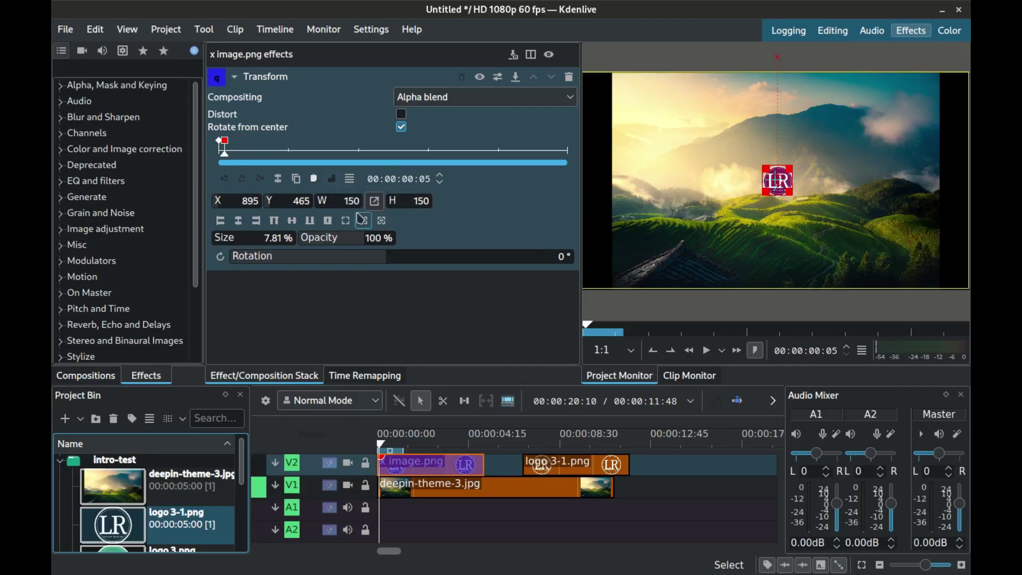
- Add a Smooth-interpolated keyframe at frame 10
click(229, 150)
click(242, 178)
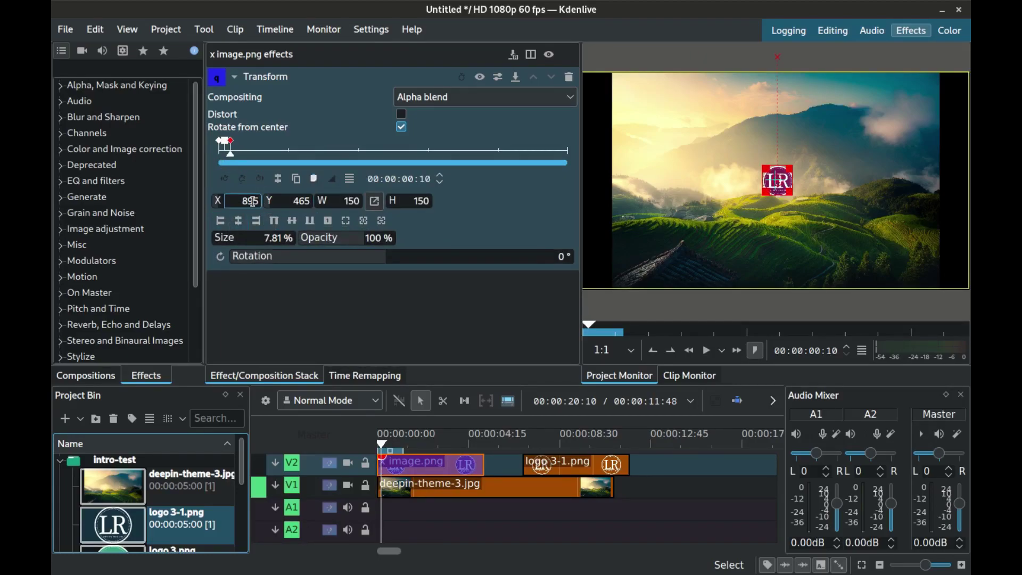
click(331, 178)
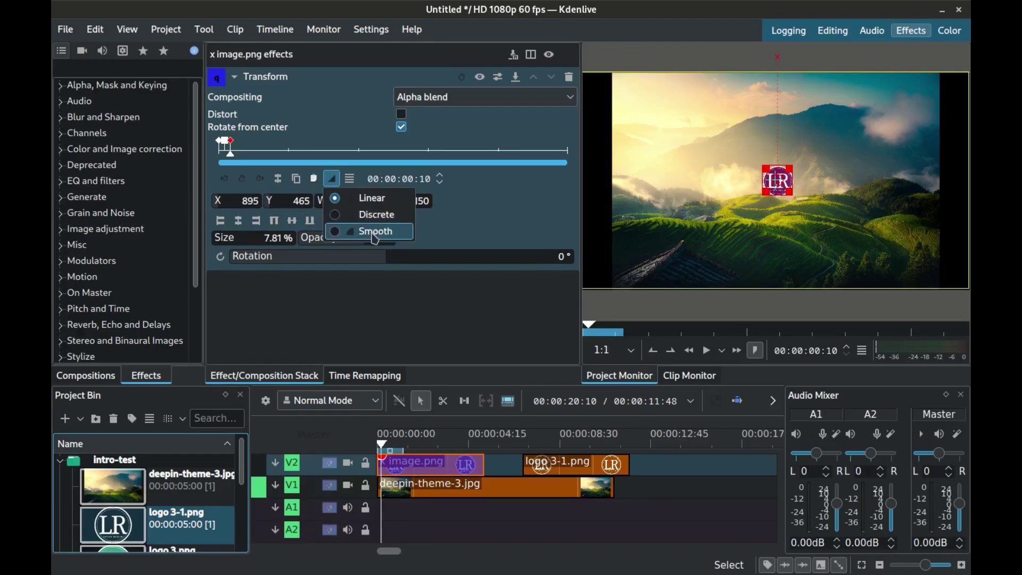
click(376, 231)
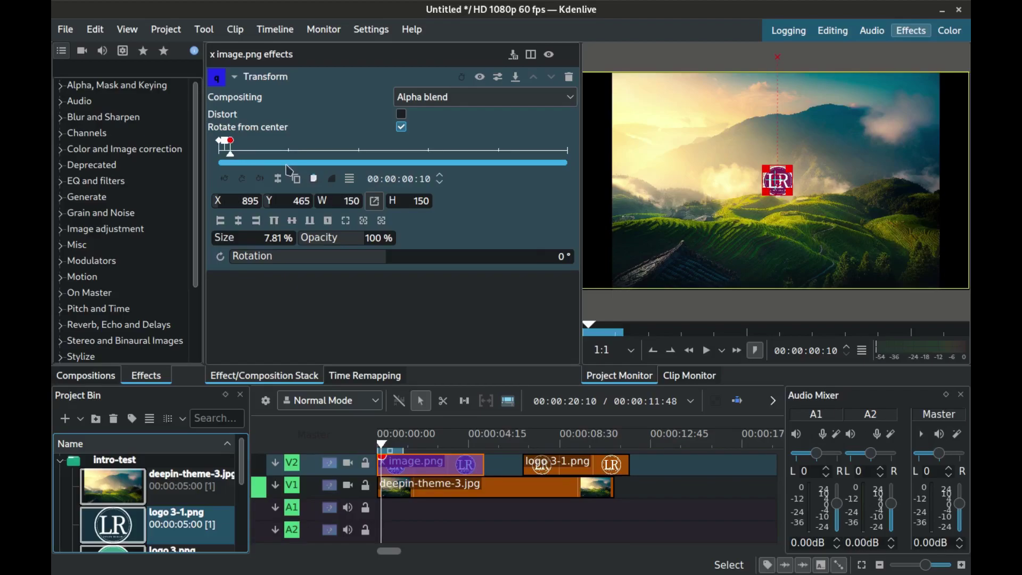
- Add a keyframe at frame 40 sizing the logo 800x800 at X 560, Y 140
click(265, 150)
click(242, 179)
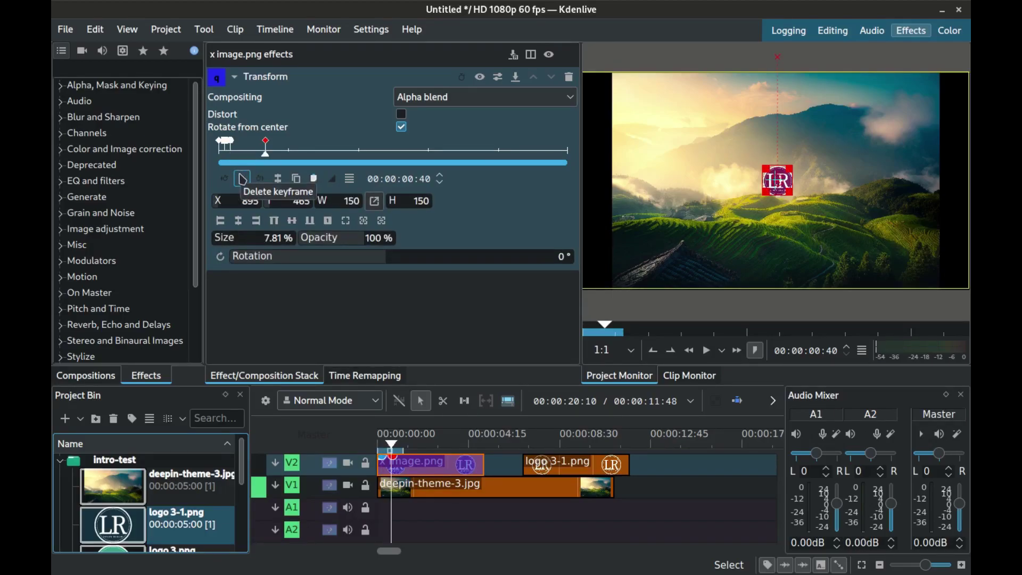
double_click(351, 200)
text(800)
click(420, 200)
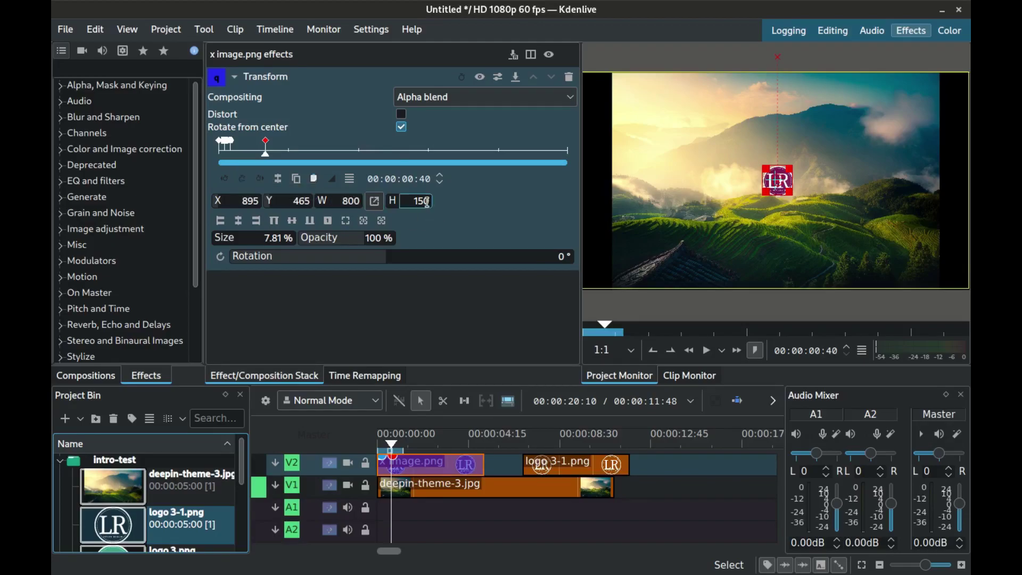
double_click(429, 201)
text(800)
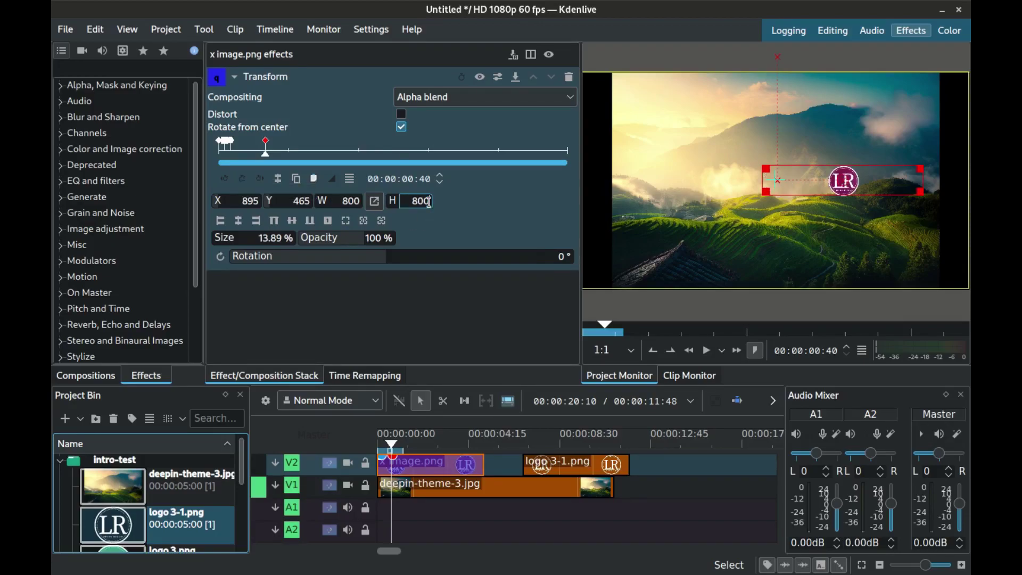
double_click(250, 201)
text(560)
key(Return)
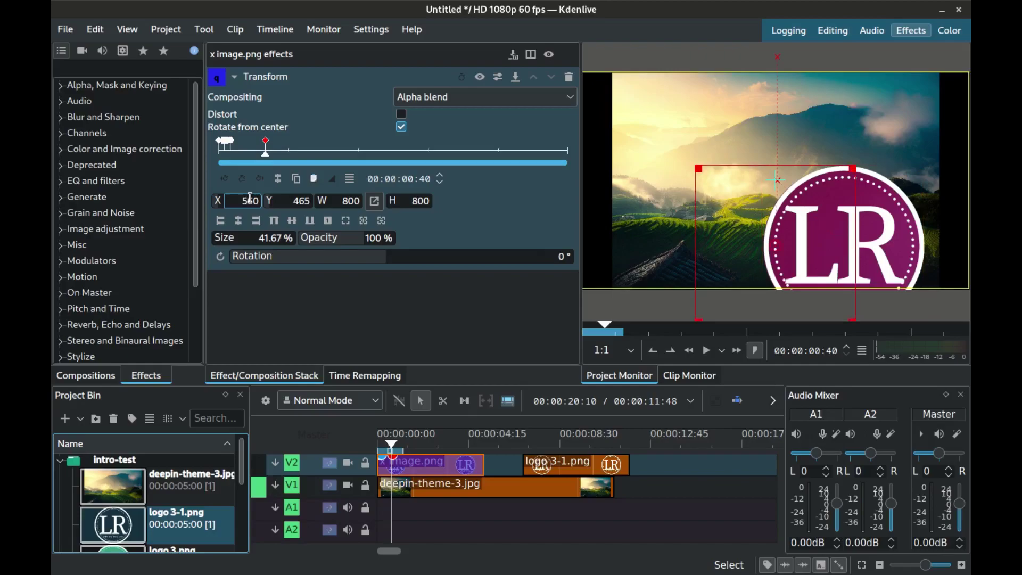
double_click(300, 201)
text(100)
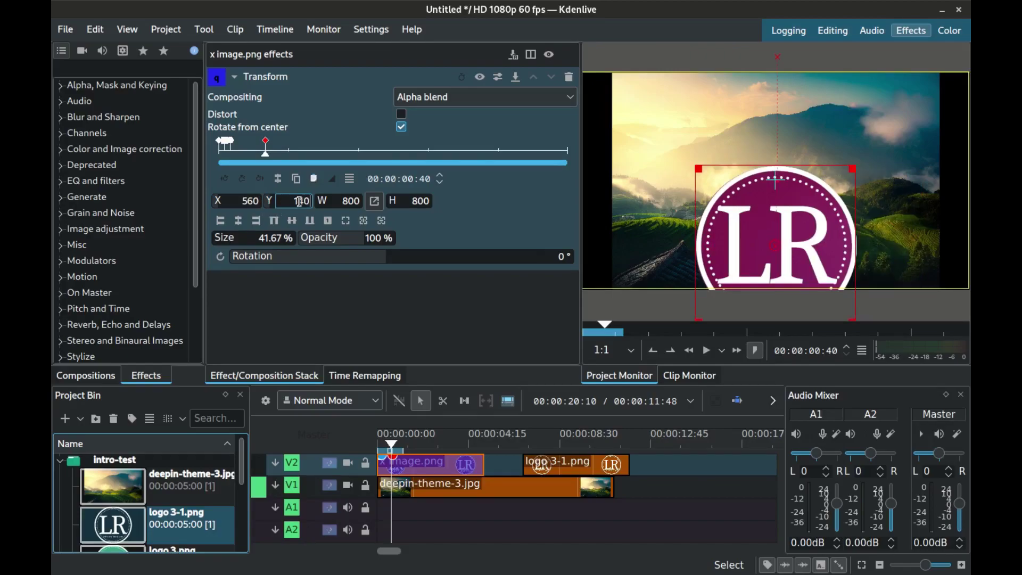
key(Return)
click(337, 178)
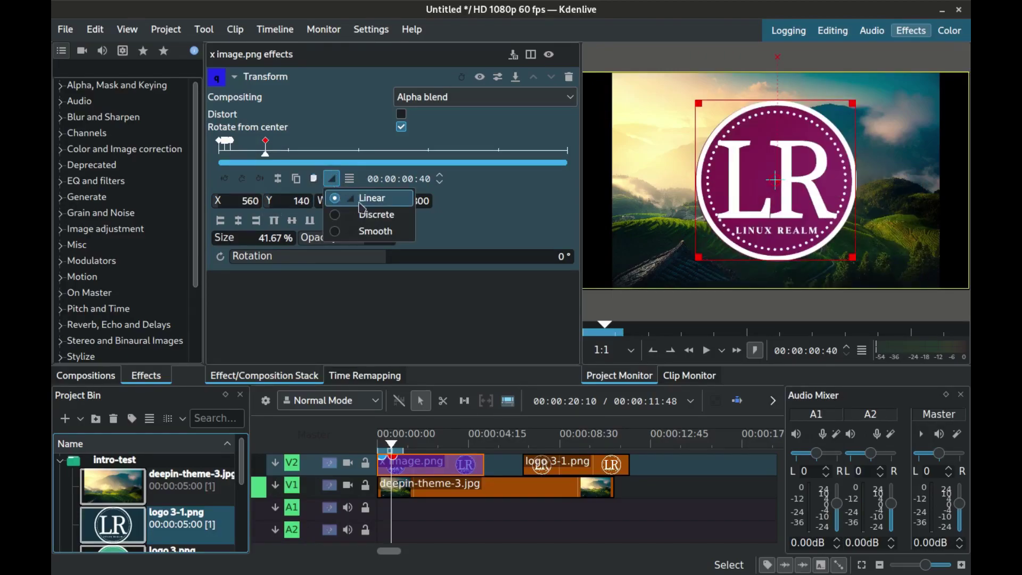
- Add a keyframe at 00:00:01:20 with the logo at 500x500, X 710, Y 290
click(368, 198)
click(244, 179)
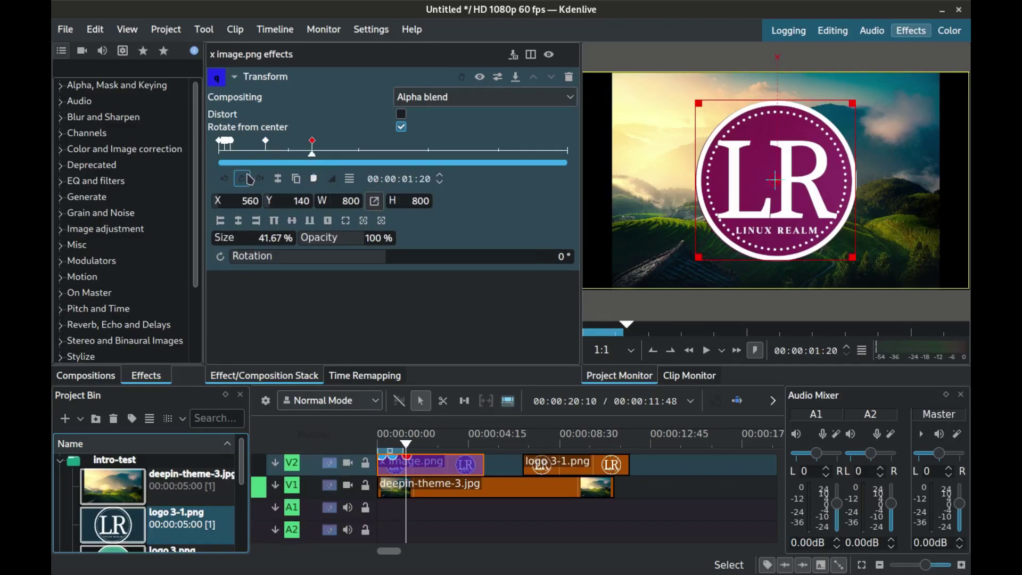
double_click(355, 200)
text(500)
double_click(420, 201)
text(500)
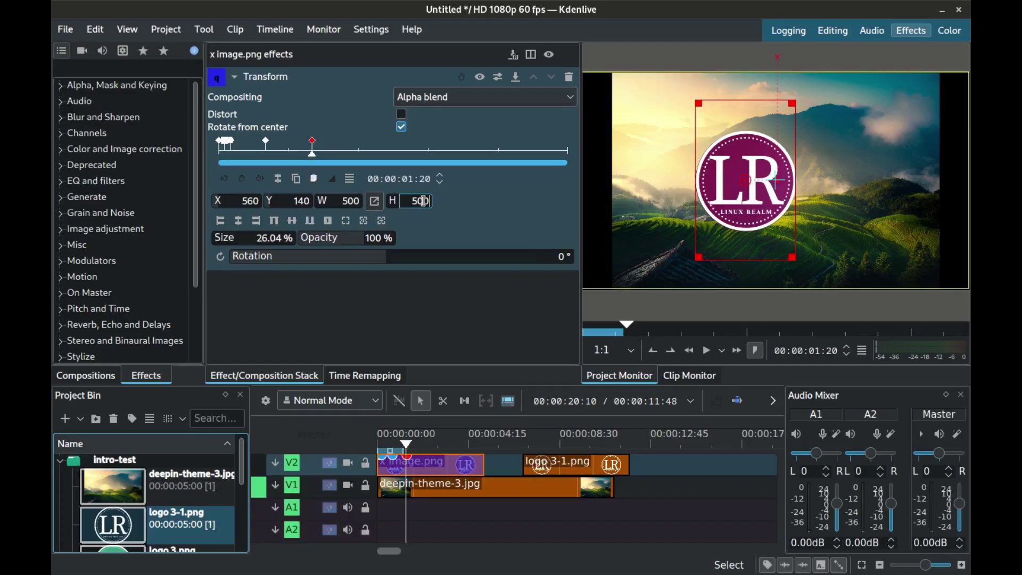
double_click(252, 201)
text(710)
double_click(284, 200)
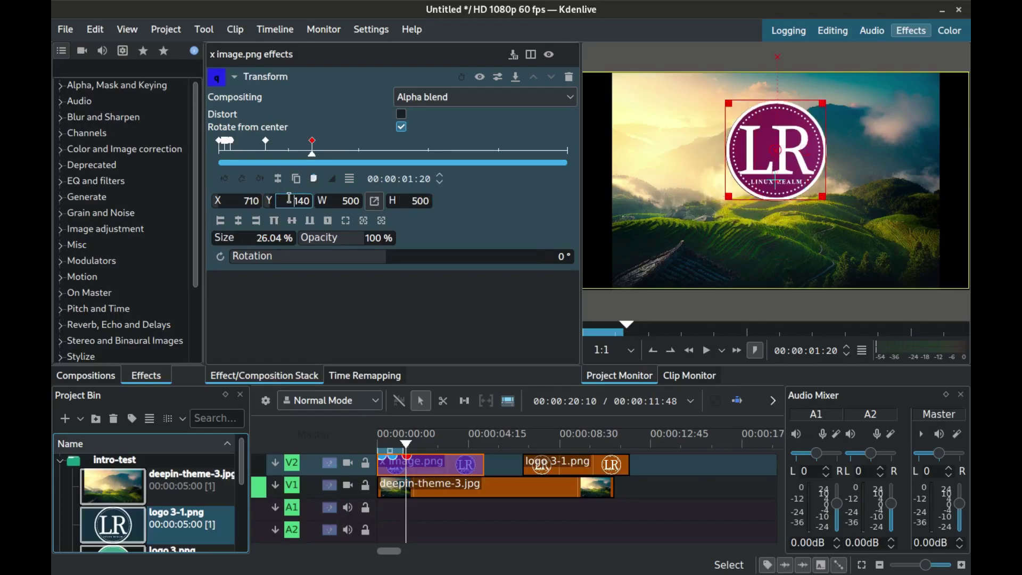
text(290)
key(Return)
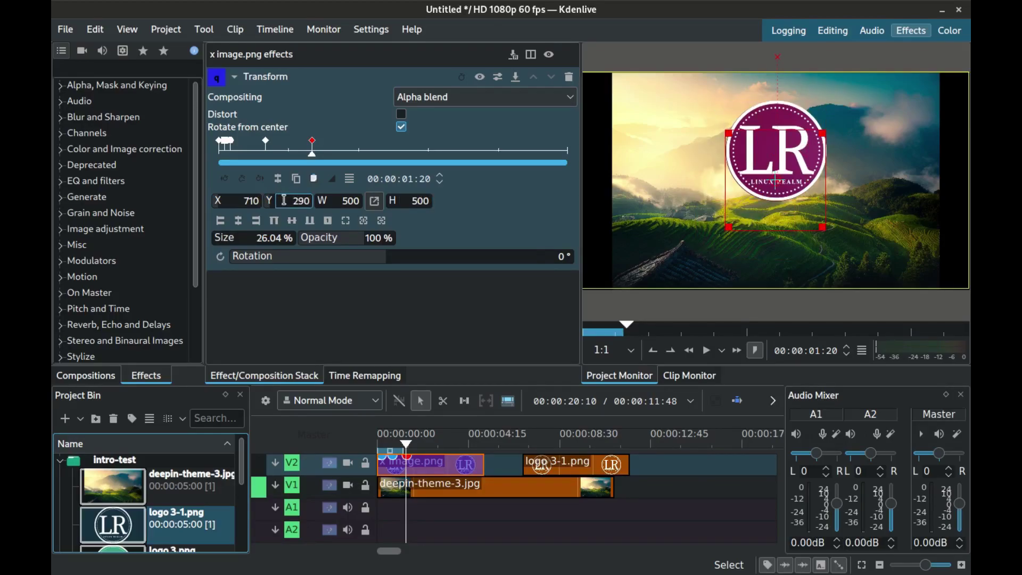
- Add rotation keyframes at 01:25 (-30°) and 01:35 (30°) for the logo
click(318, 161)
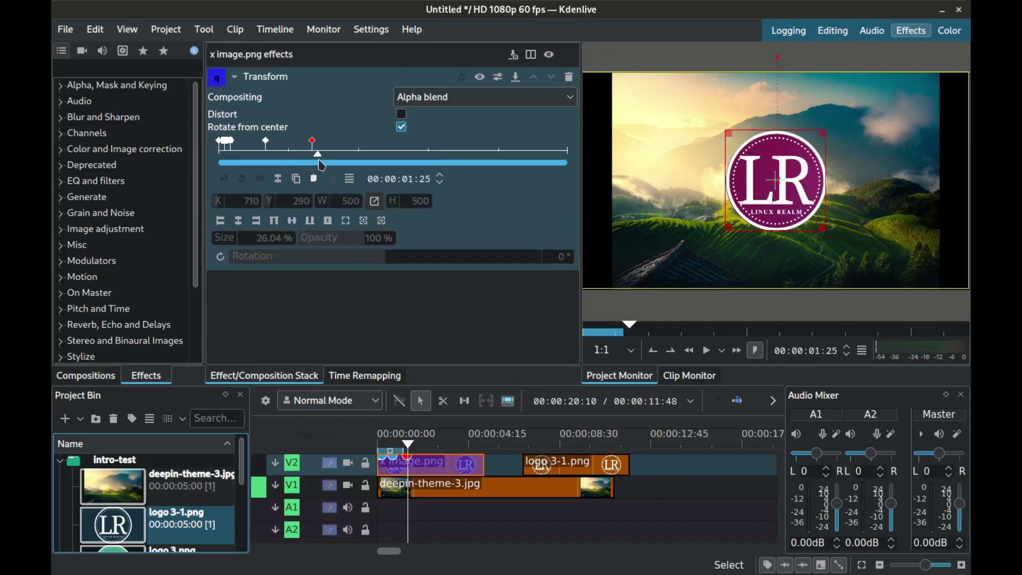
click(260, 179)
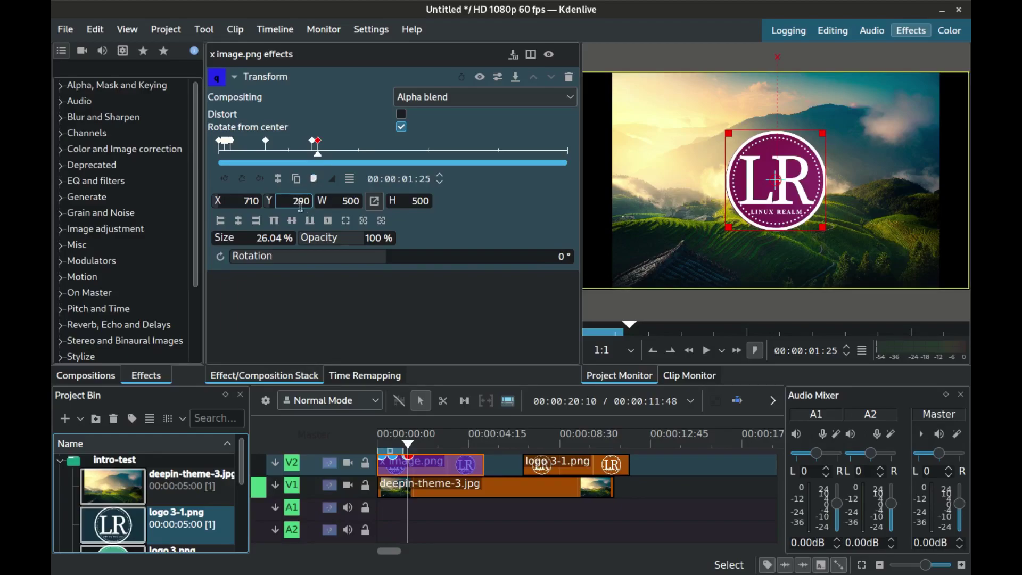
click(556, 256)
key(Return)
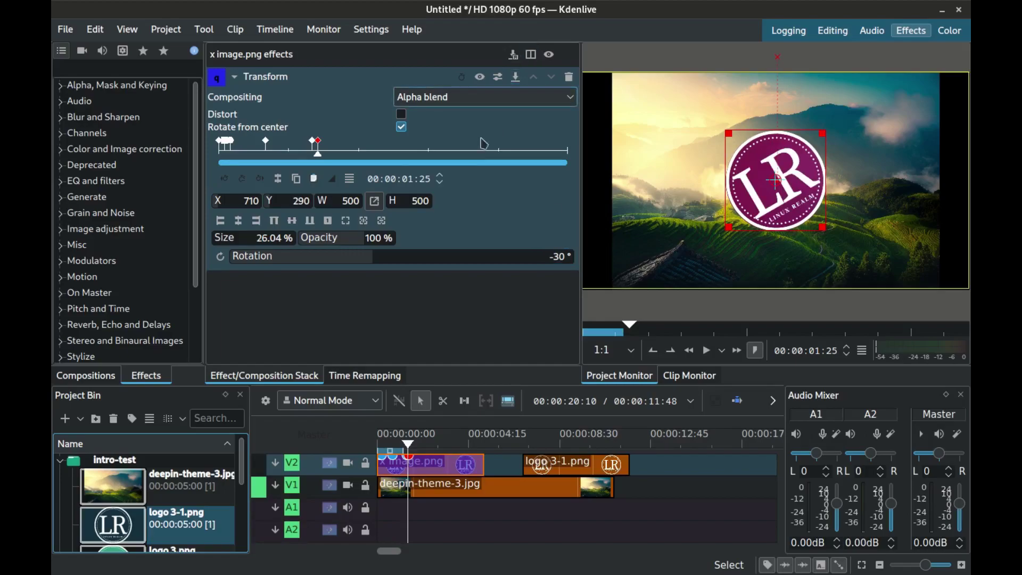
click(330, 154)
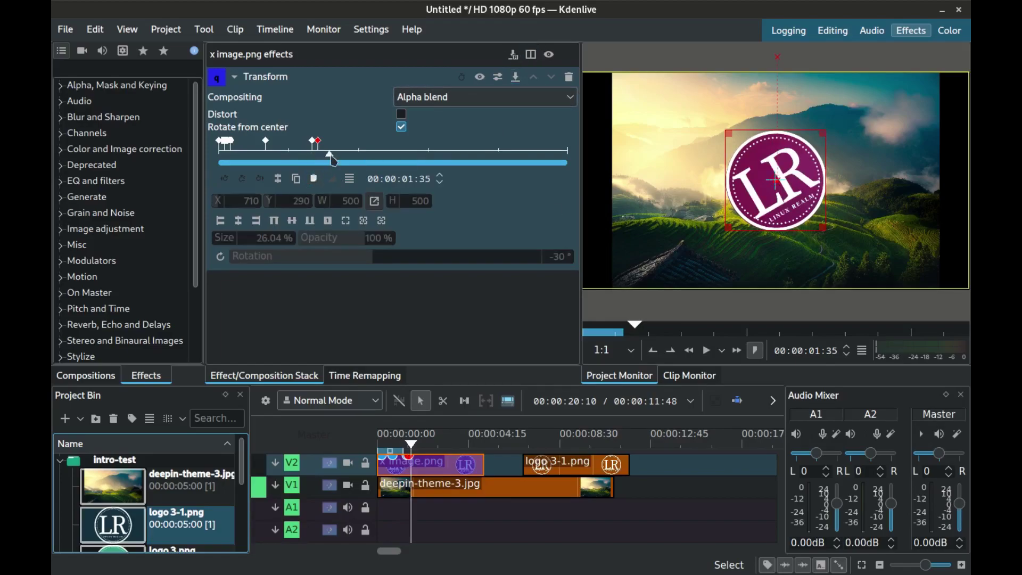
click(243, 181)
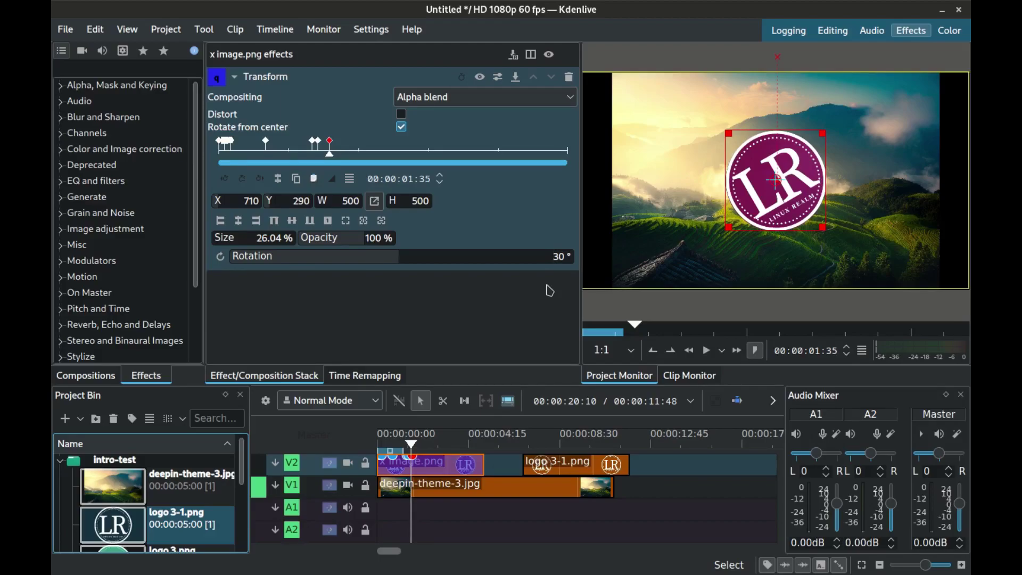
- Add a Linear keyframe at 01:40 returning the logo upright (rotation 0)
key(Right)
key(Right)
key(Right)
key(Right)
key(Right)
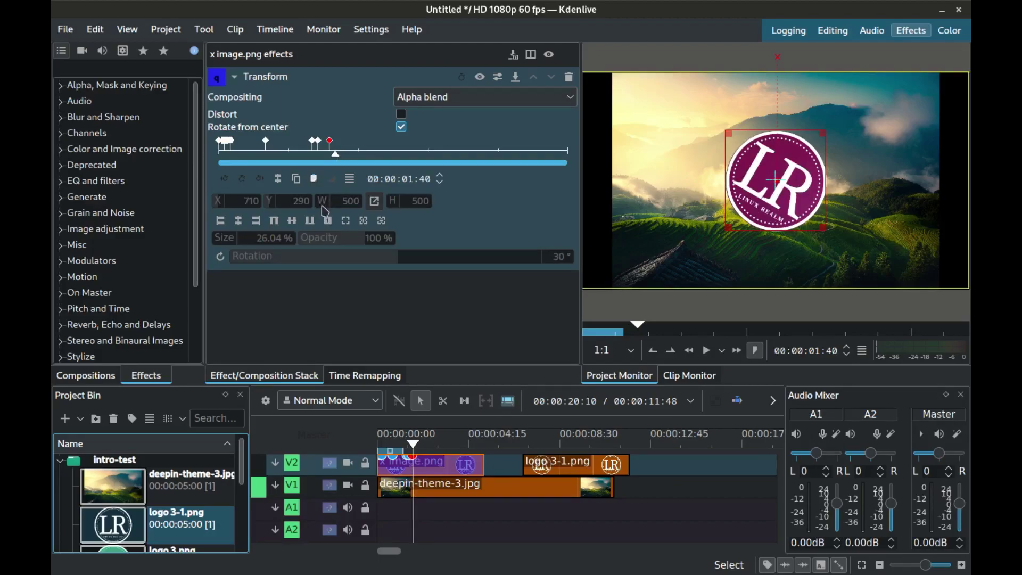
click(242, 179)
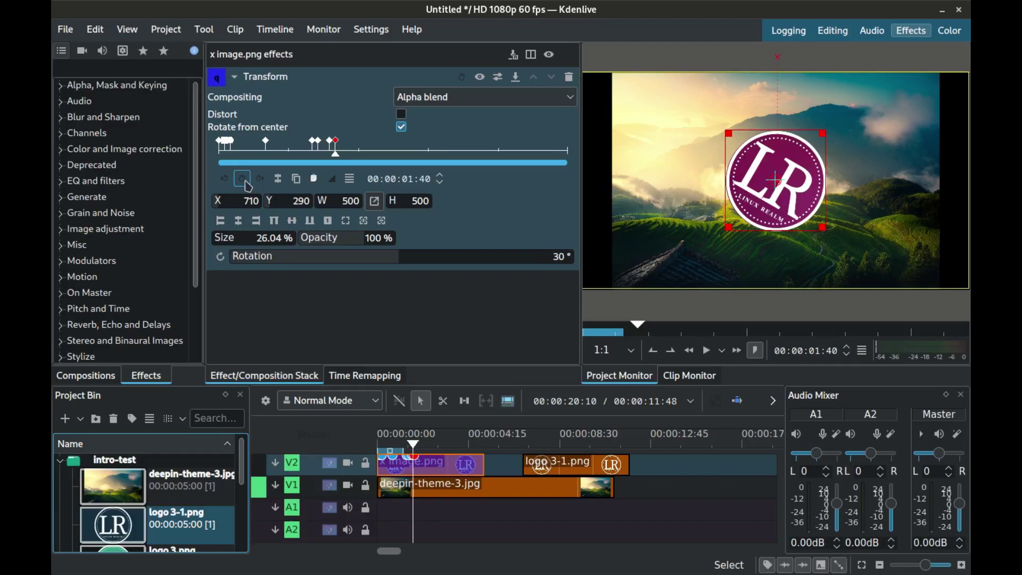
click(321, 176)
click(337, 205)
- Slide the logo left to X 330 at 01:45 and X 156 at 02:00
key(Right)
key(Right)
key(Right)
key(Right)
key(Right)
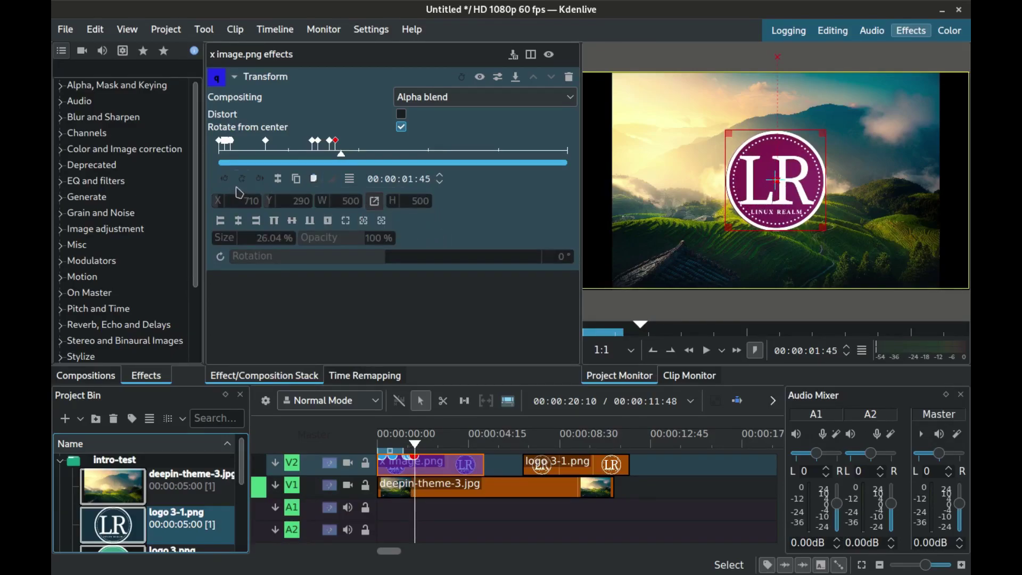
click(242, 179)
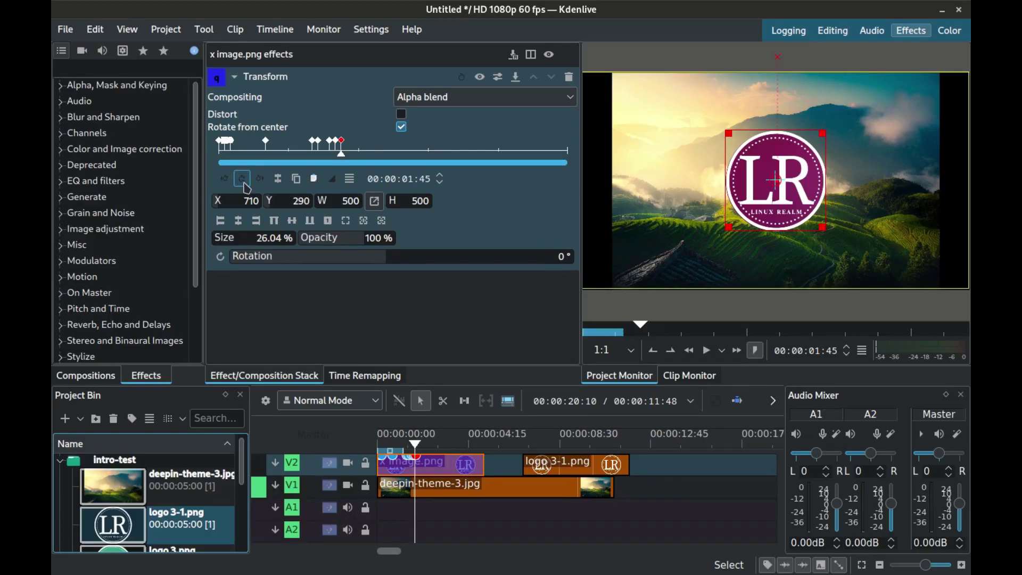
click(245, 200)
text(330)
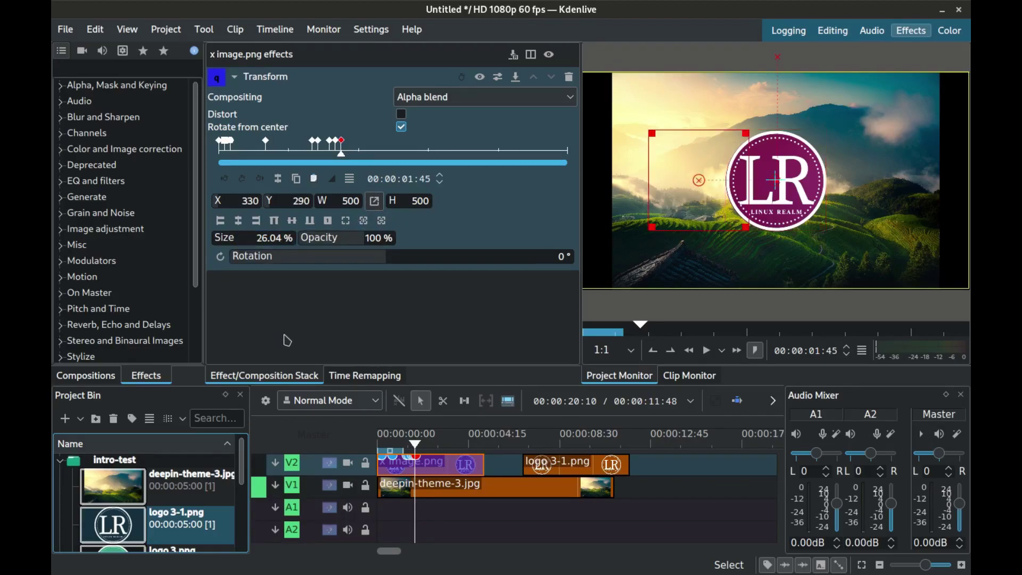
key(Return)
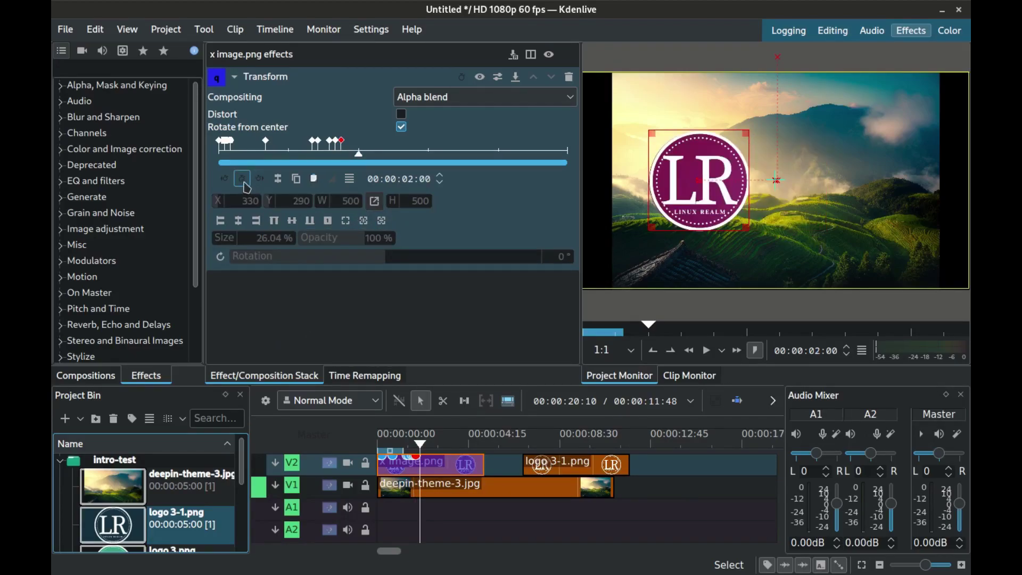
click(242, 179)
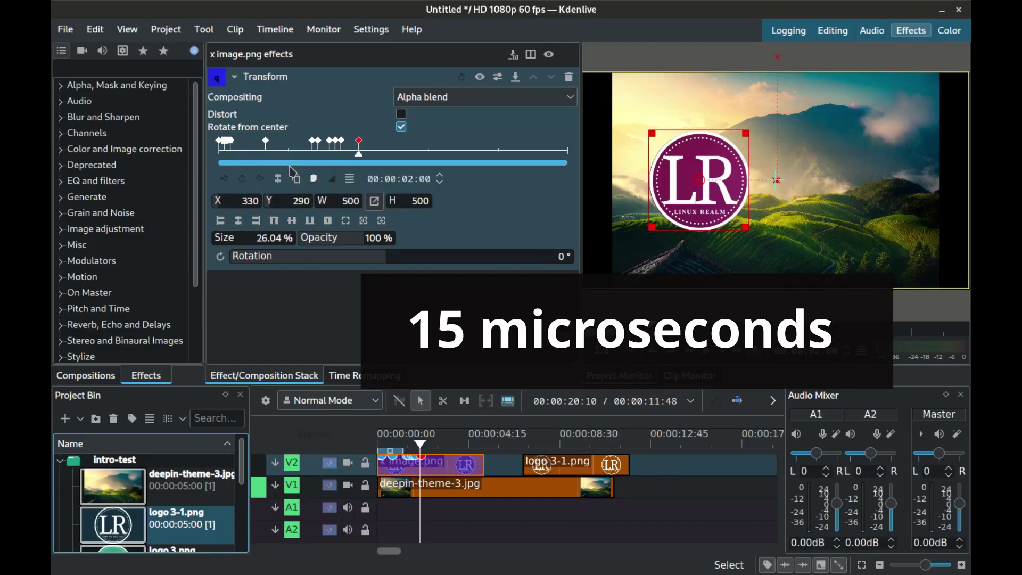
double_click(252, 201)
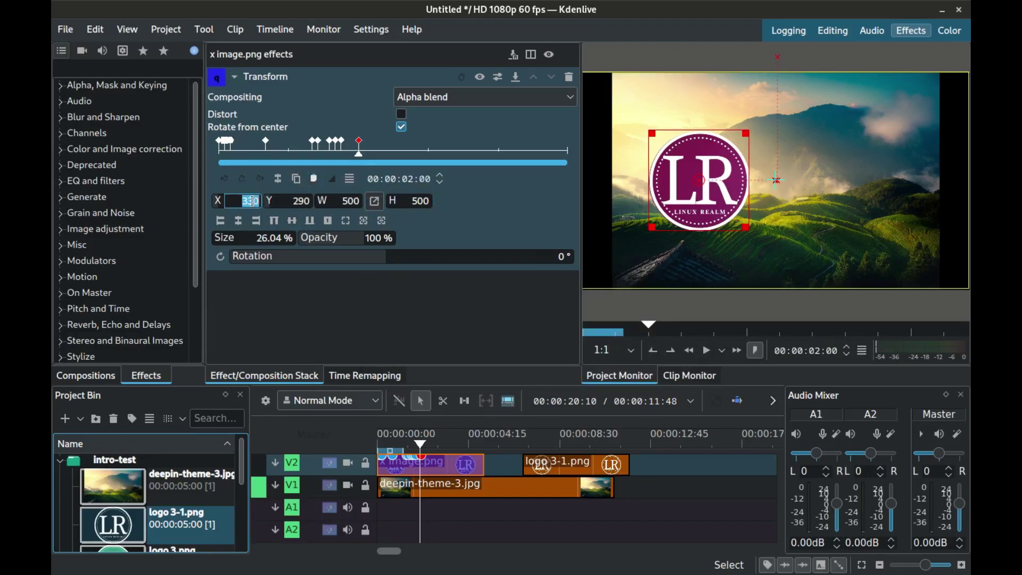
text(156)
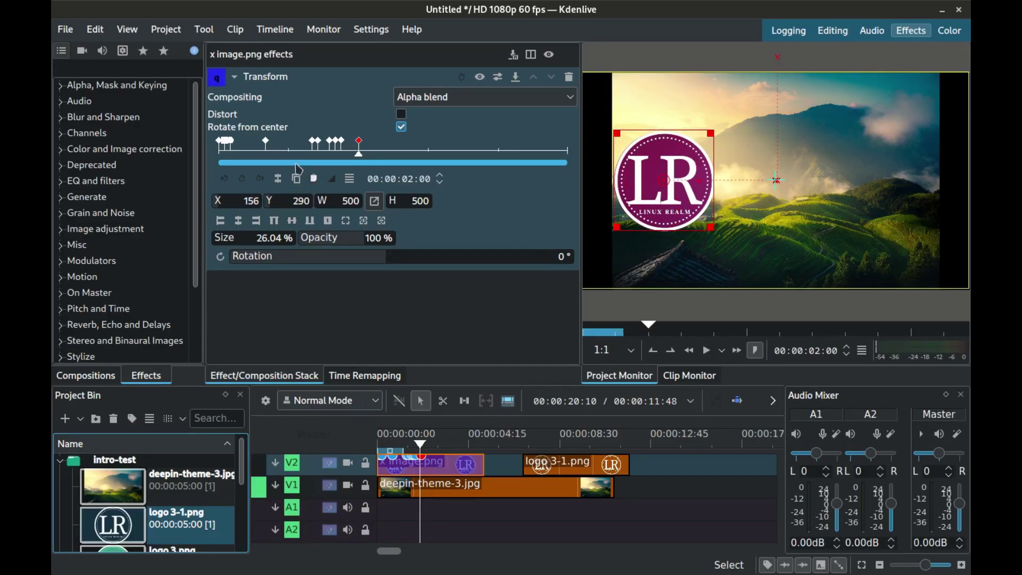
- Return to the start and play back the logo animation
click(234, 163)
click(218, 163)
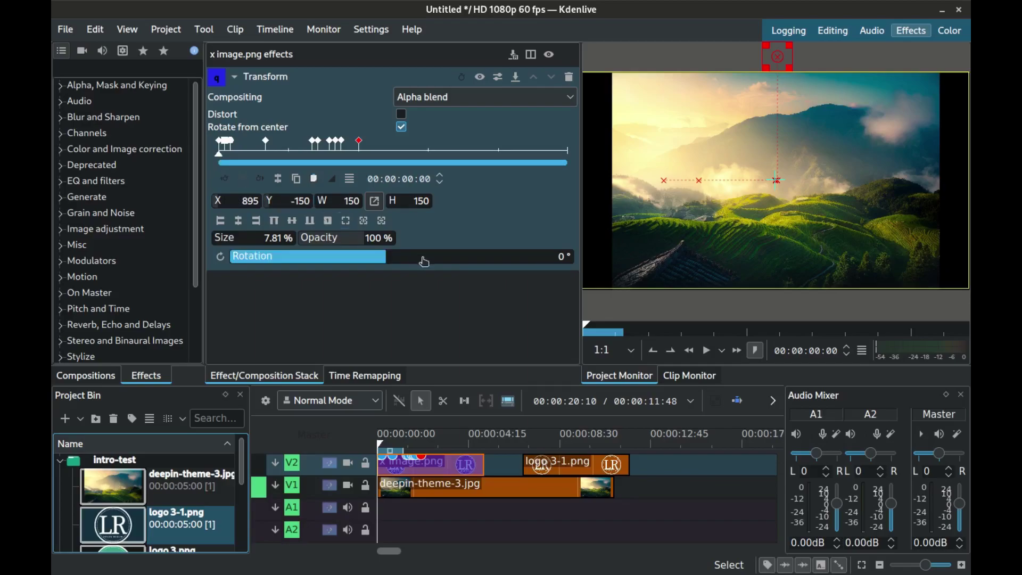
key(space)
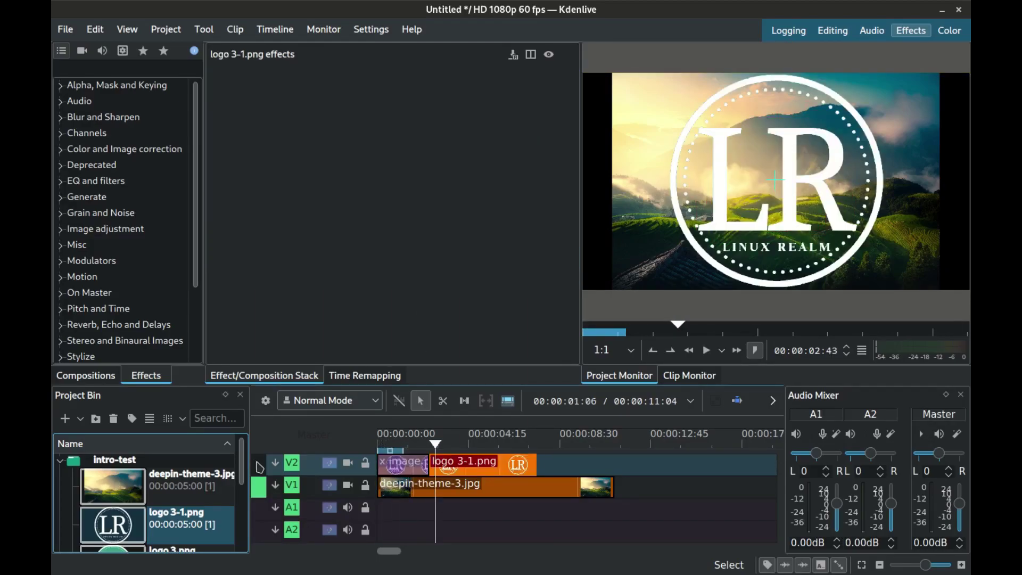
- Add a new video track above V2, then move and shorten the logo 3-1.png clip
right_click(268, 460)
click(298, 472)
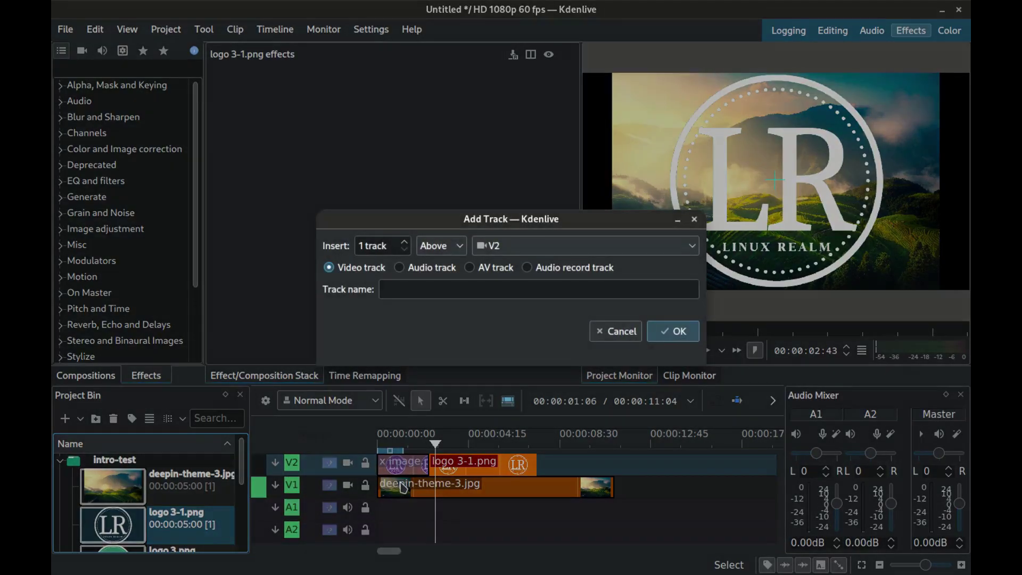
click(670, 331)
drag(483, 485, 432, 464)
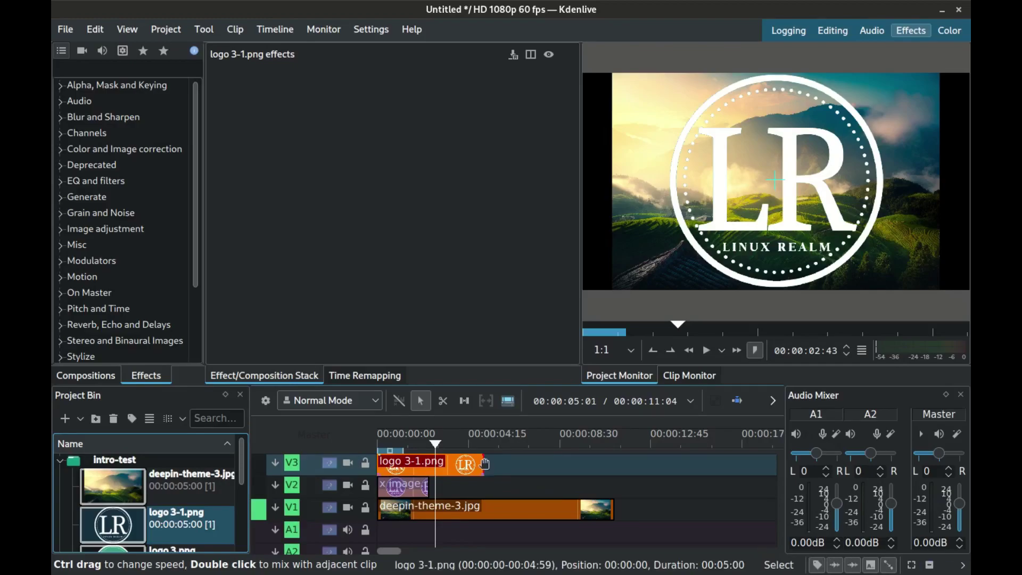
drag(485, 462, 457, 491)
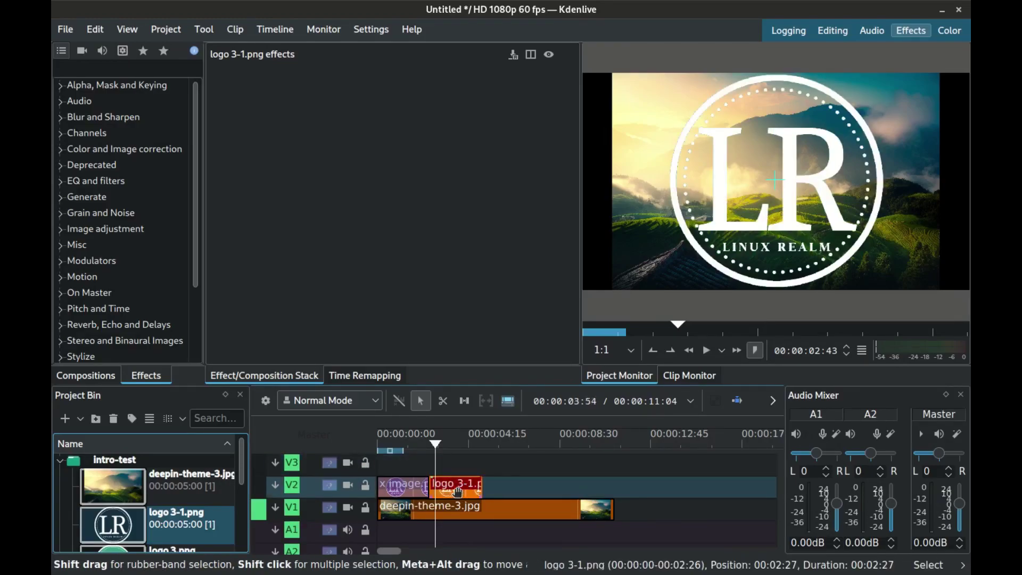
- Apply a Transform effect to the logo 3-1.png clip
right_click(457, 491)
mouse_move(559, 465)
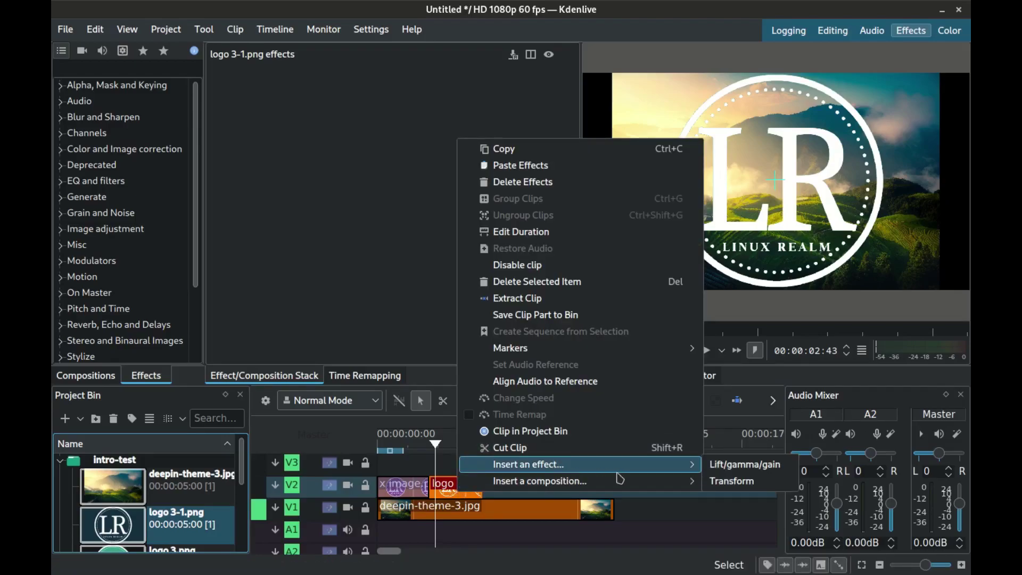
click(737, 483)
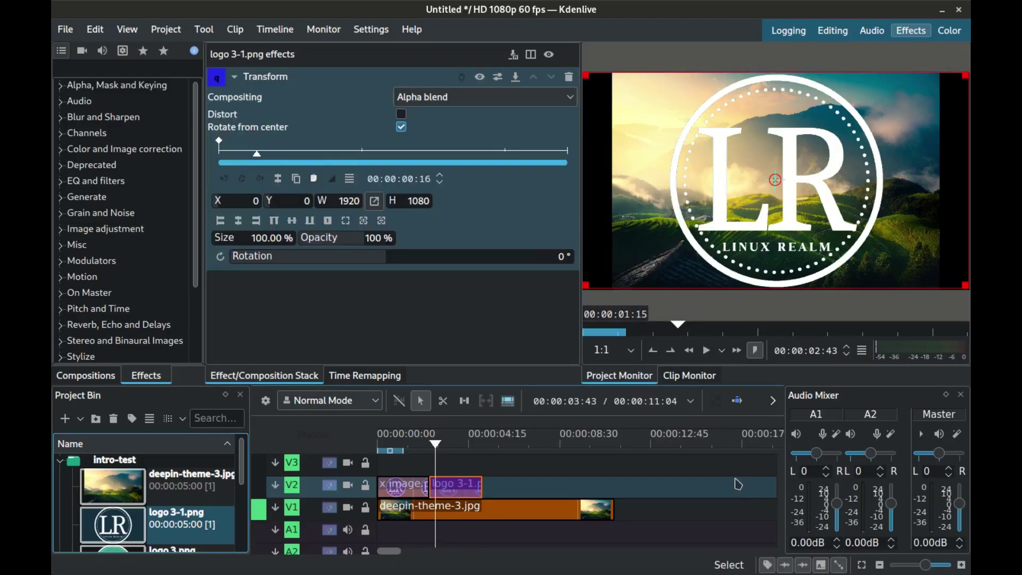
- At frame 0, set the logo 3-1.png Transform to X 156, Y 290, 500x500
click(221, 160)
click(221, 161)
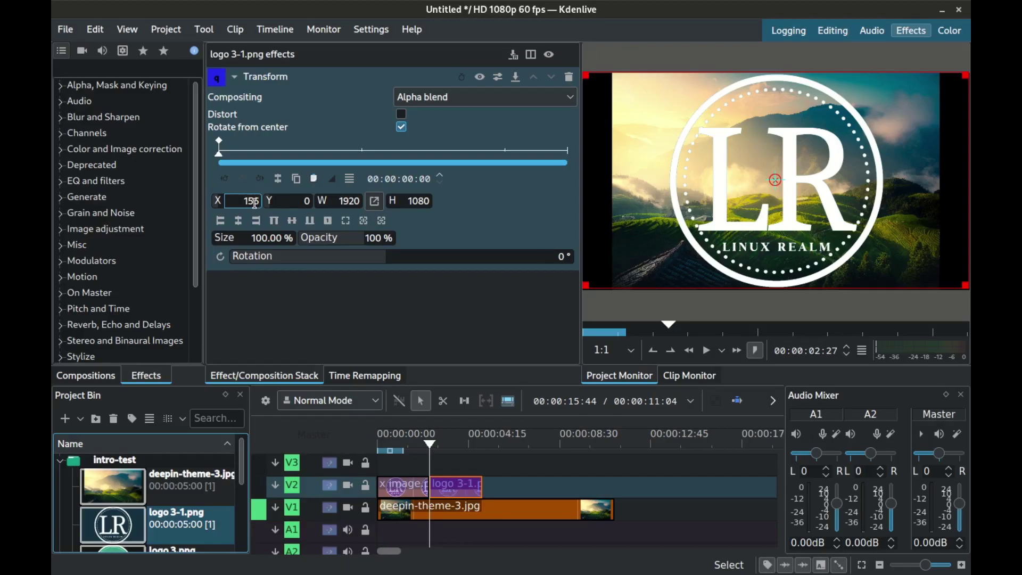
click(294, 198)
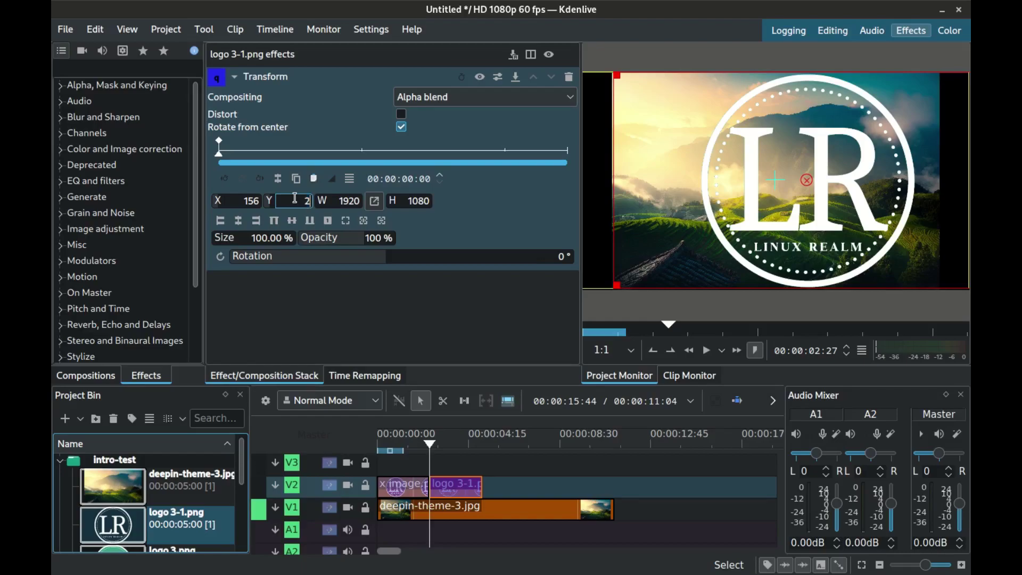
text(290)
key(Tab)
text(500)
click(407, 196)
text(500)
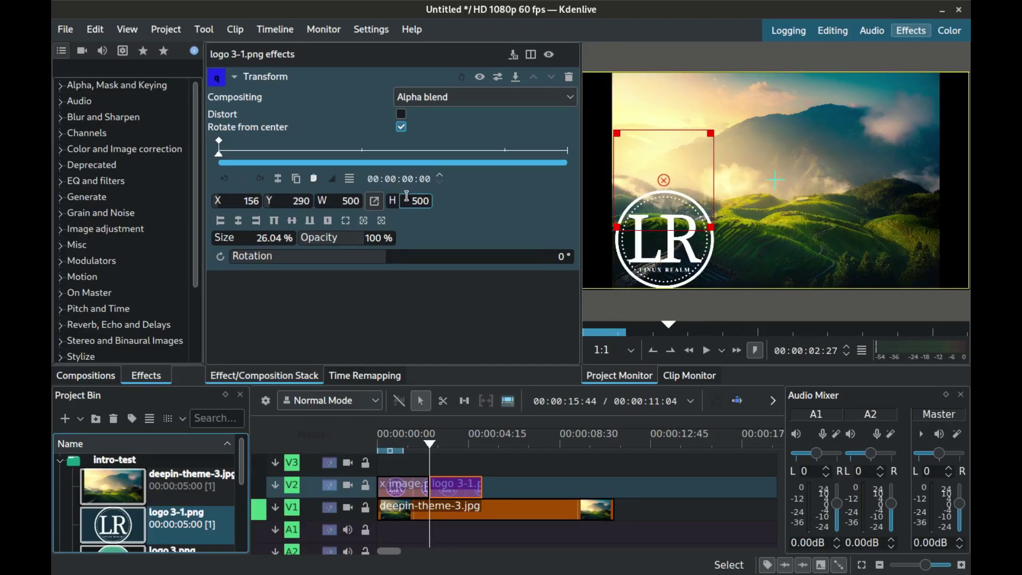
click(331, 178)
key(Escape)
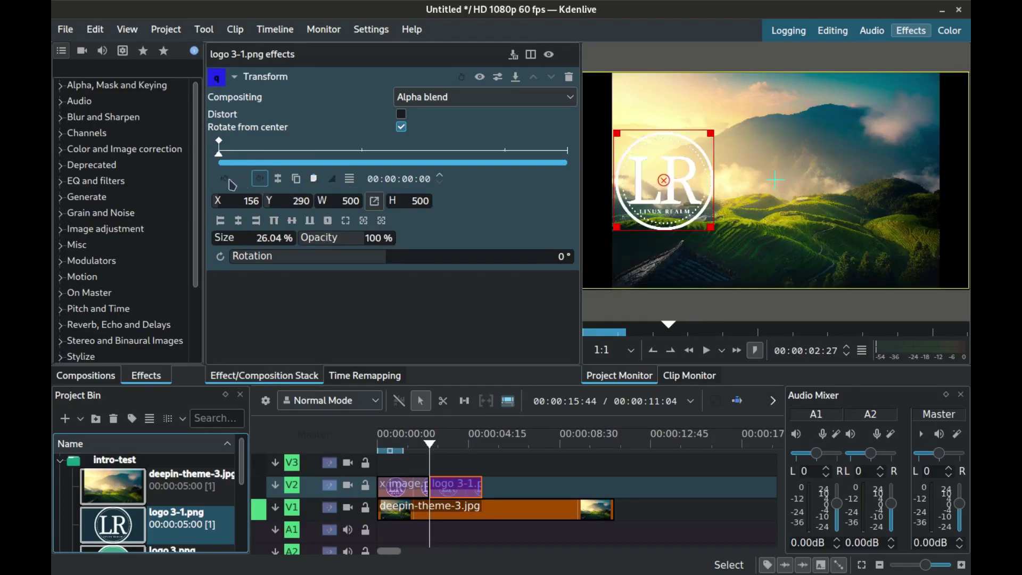
- Add a Smooth keyframe at frame 5
drag(220, 160, 231, 158)
click(242, 178)
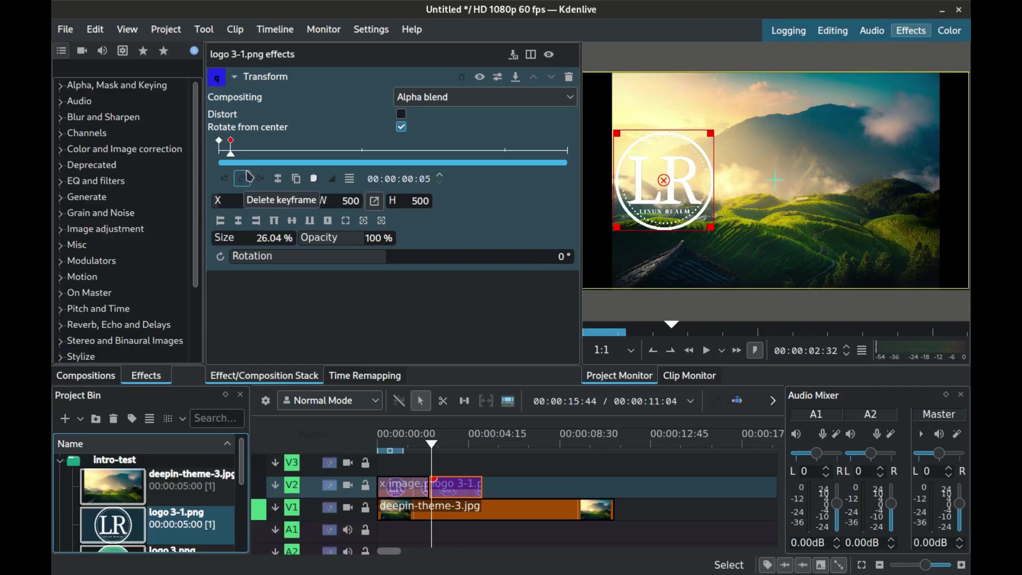
click(332, 178)
click(384, 231)
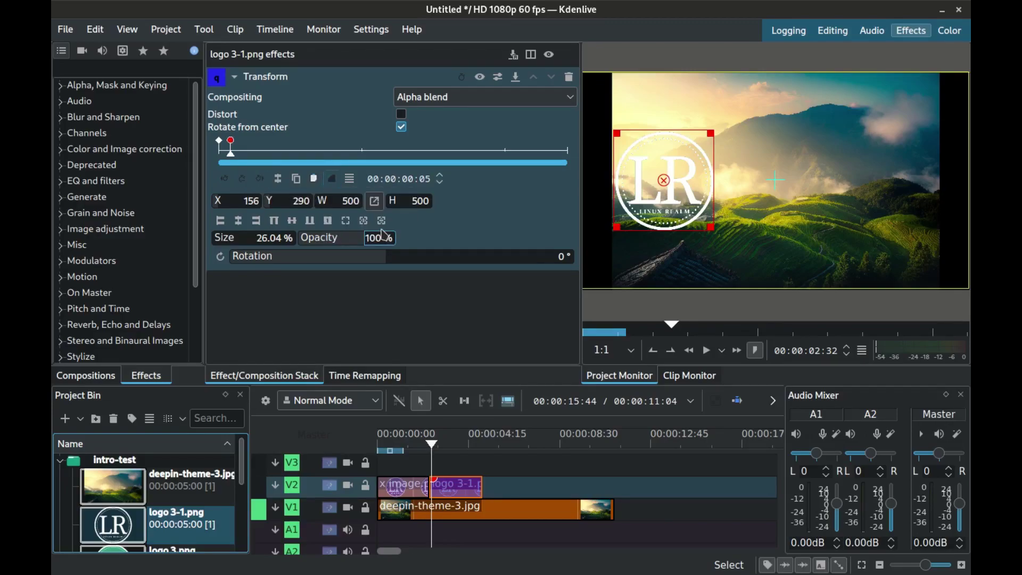
- Add a keyframe at frame 35 shrinking the logo to 200x200 at X 50, Y 850
drag(232, 160, 303, 159)
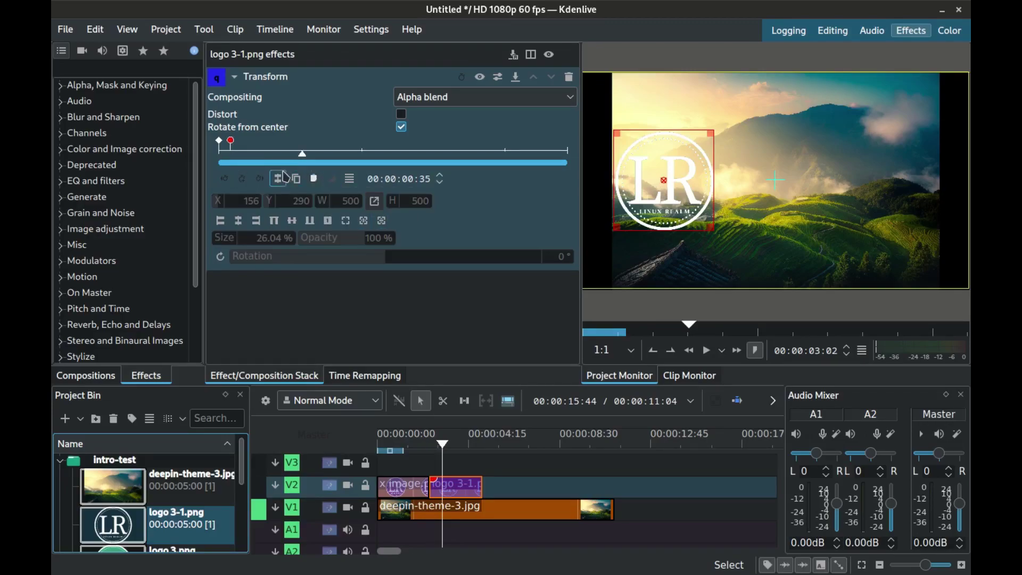
click(248, 179)
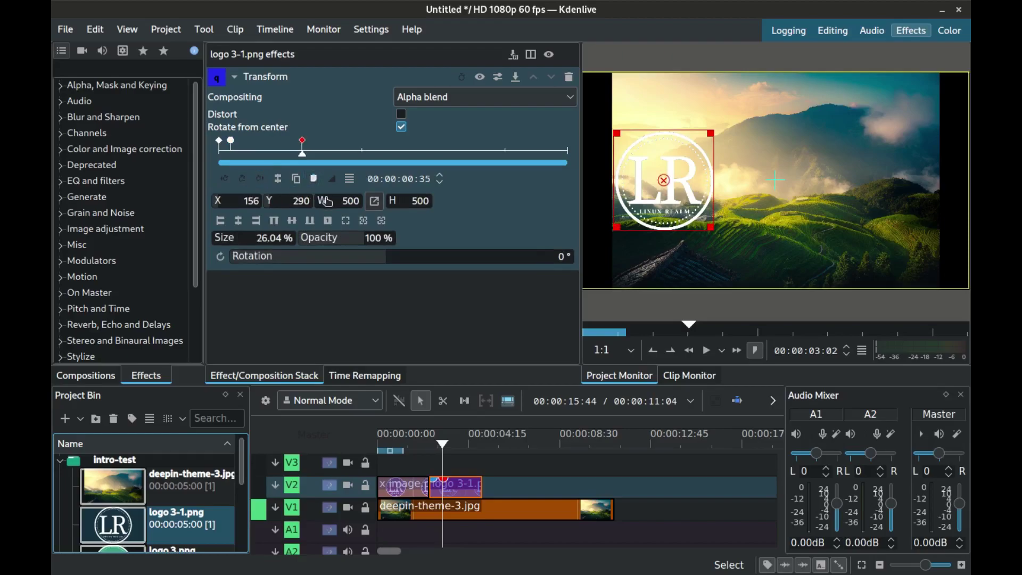
double_click(343, 200)
text(200)
double_click(415, 200)
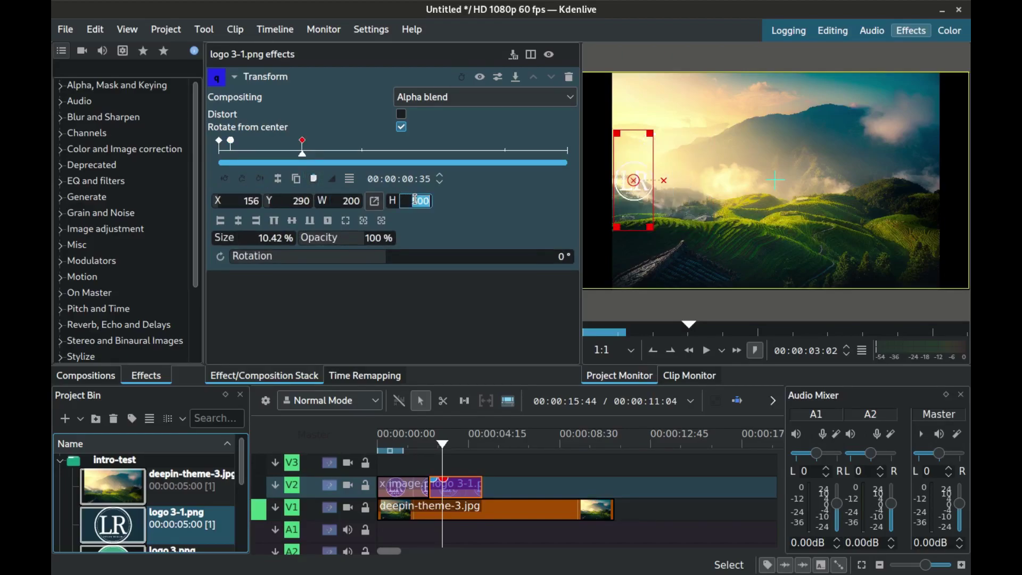
text(200)
double_click(246, 201)
text(150)
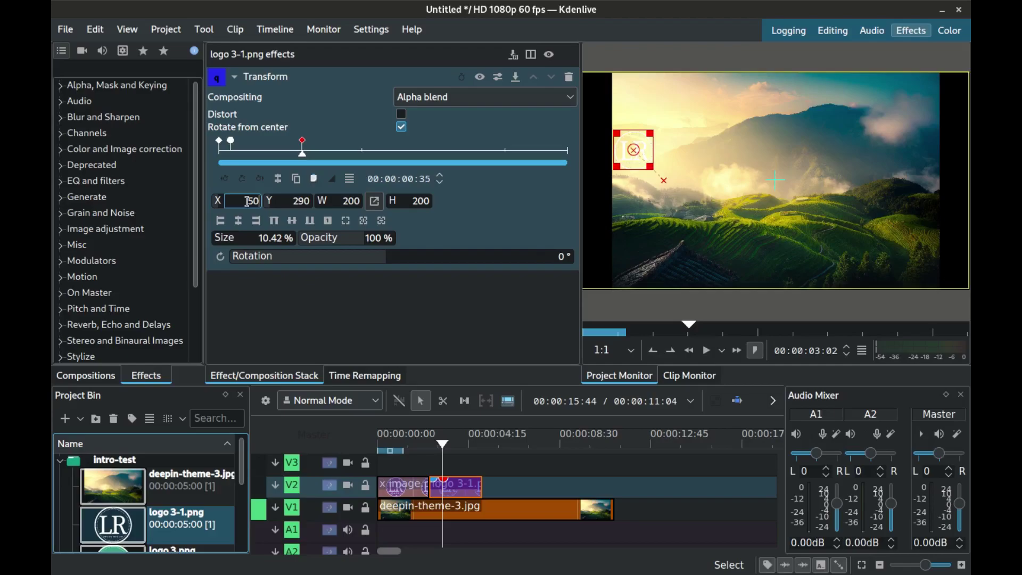
double_click(298, 200)
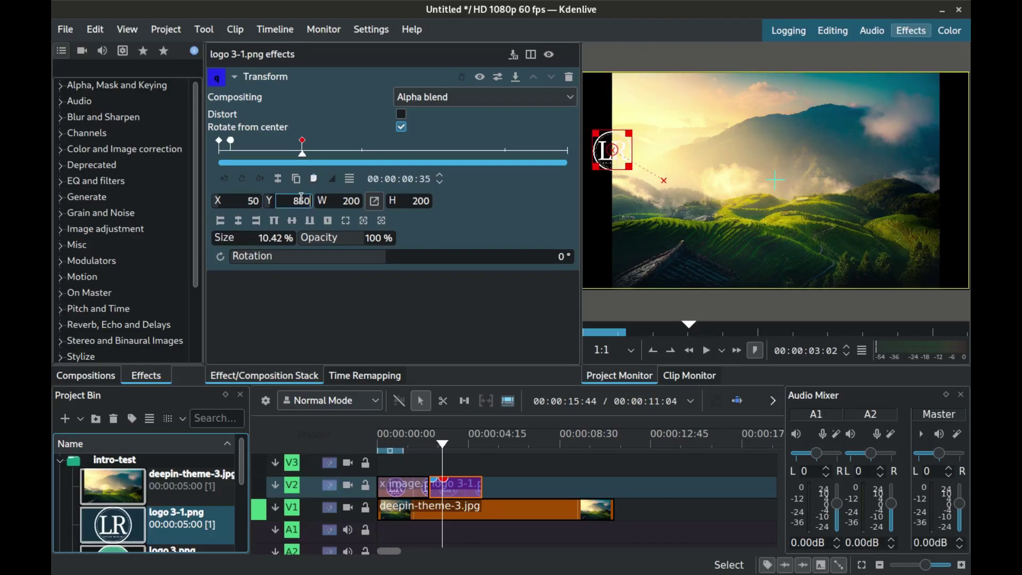
key(Return)
- Play the timeline from the start to 00:00:04:53, then select x image.png to show its Transform
click(379, 466)
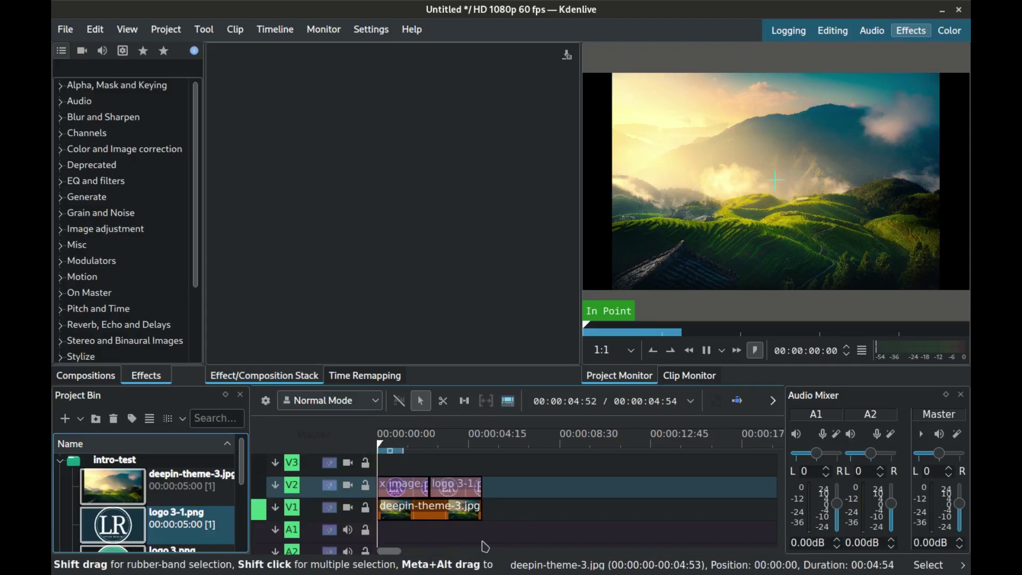
key(space)
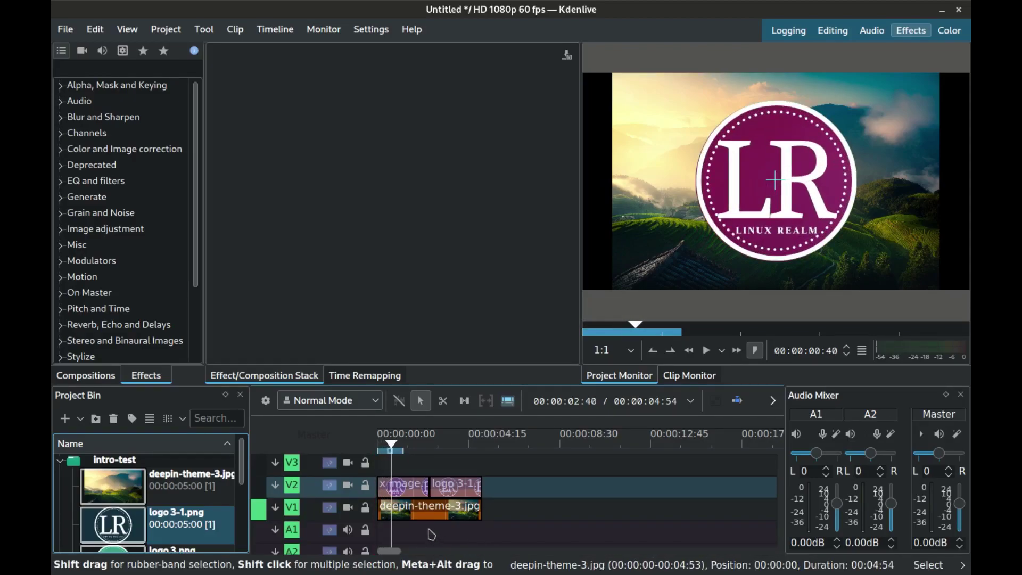
key(Home)
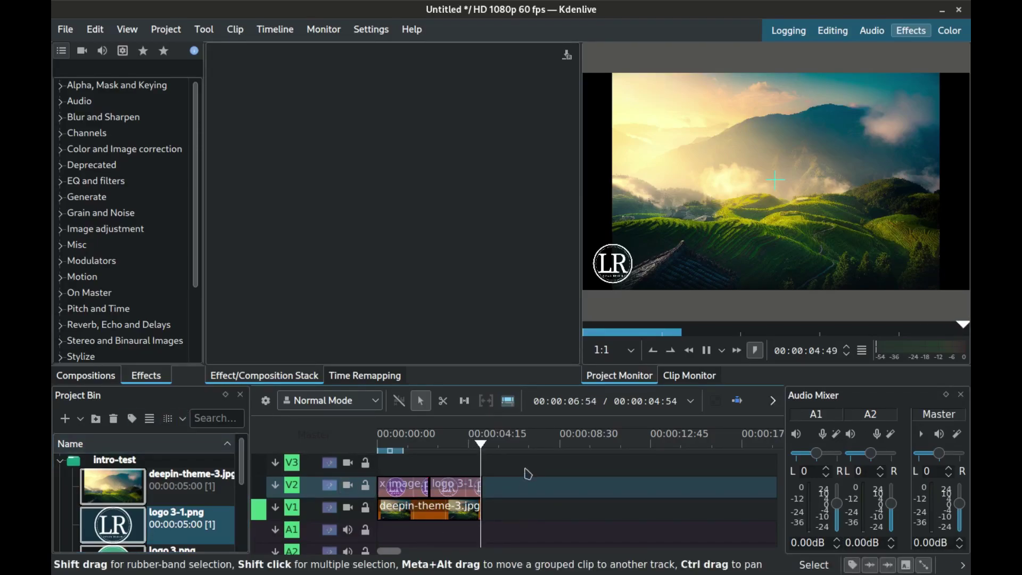
click(511, 482)
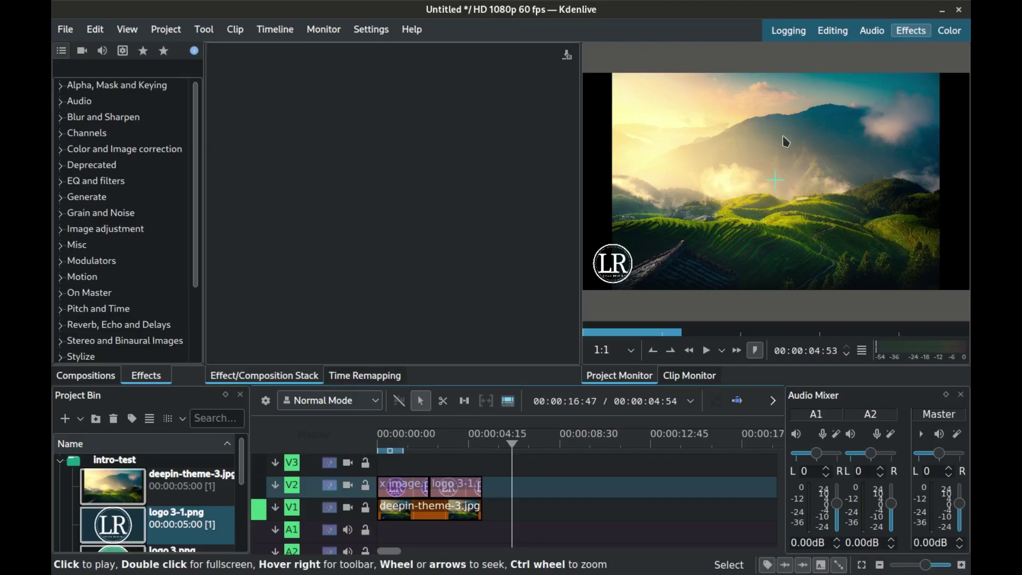
click(408, 485)
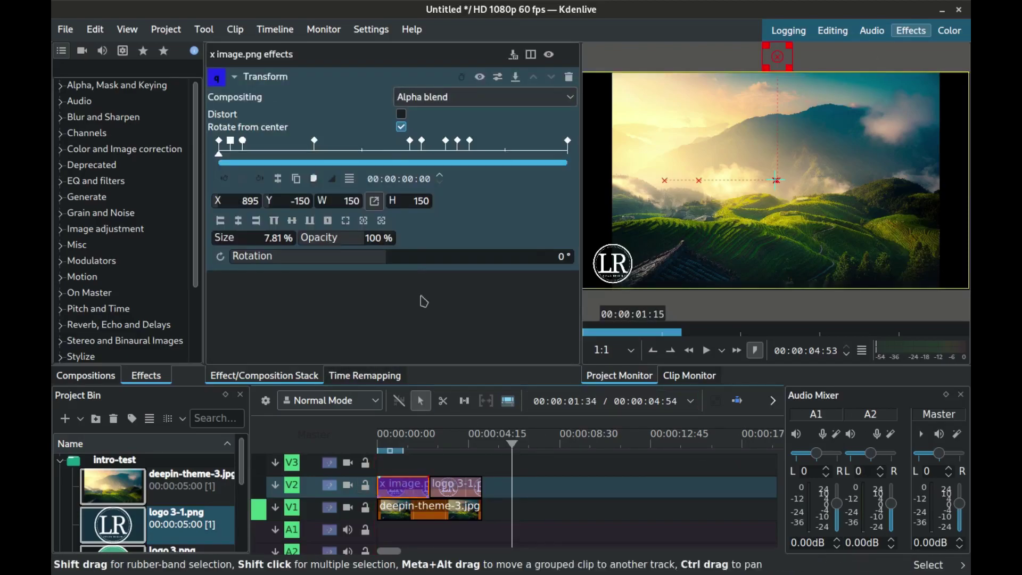
- Save the x image.png Transform animation as custom effect 'logo1 effect'
click(515, 77)
text(logo1 effect)
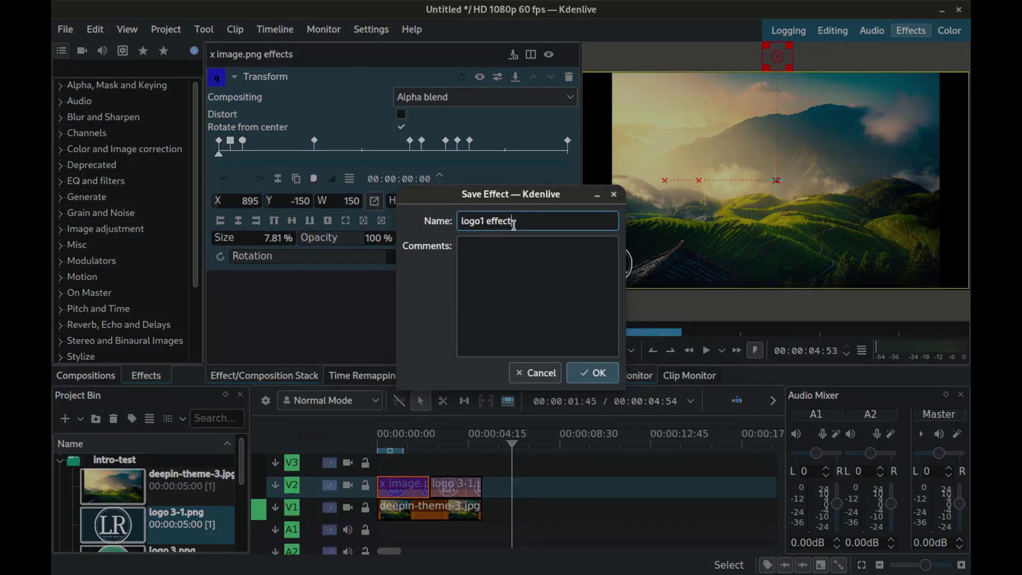
click(602, 377)
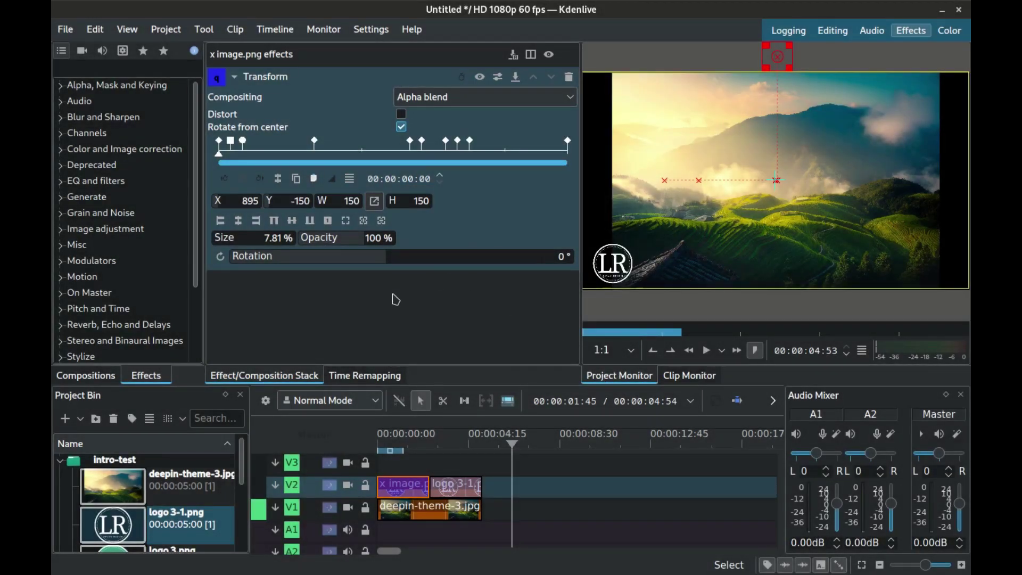
- Save the logo 3-1.png Transform animation as a second custom effect, 'logo 2 effect'
click(468, 487)
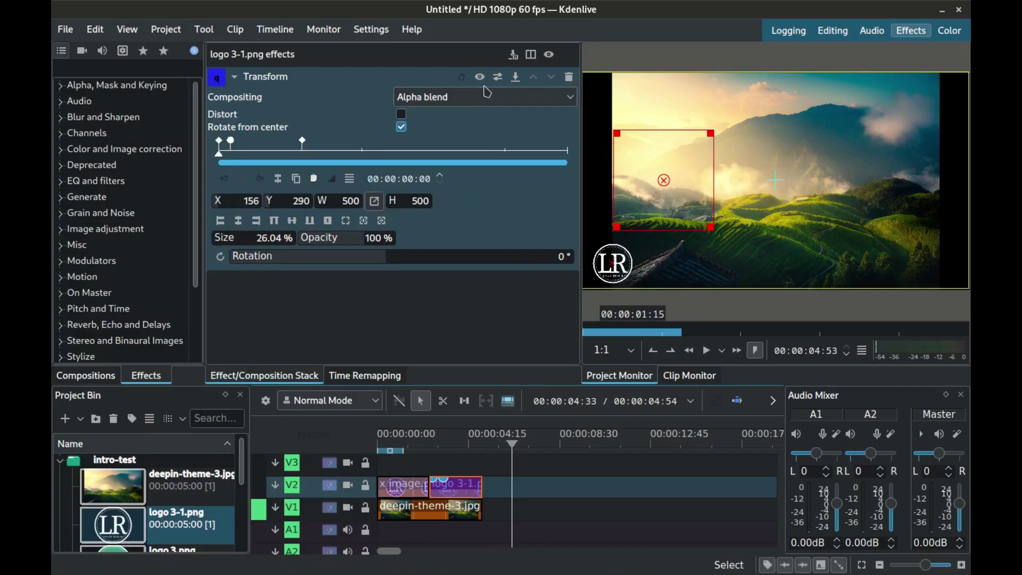
click(516, 77)
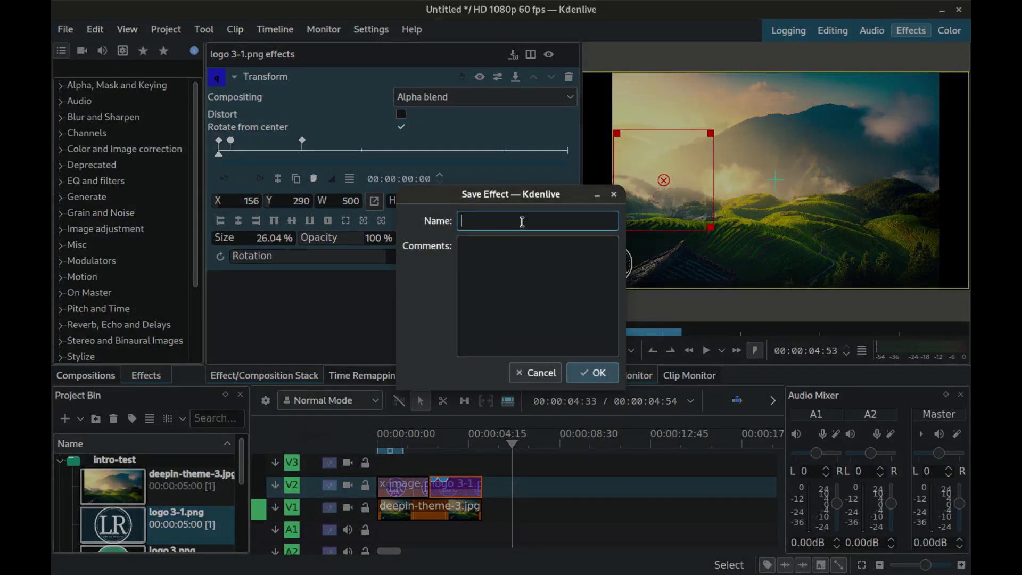
text(logo 3-1effect 2)
key(Return)
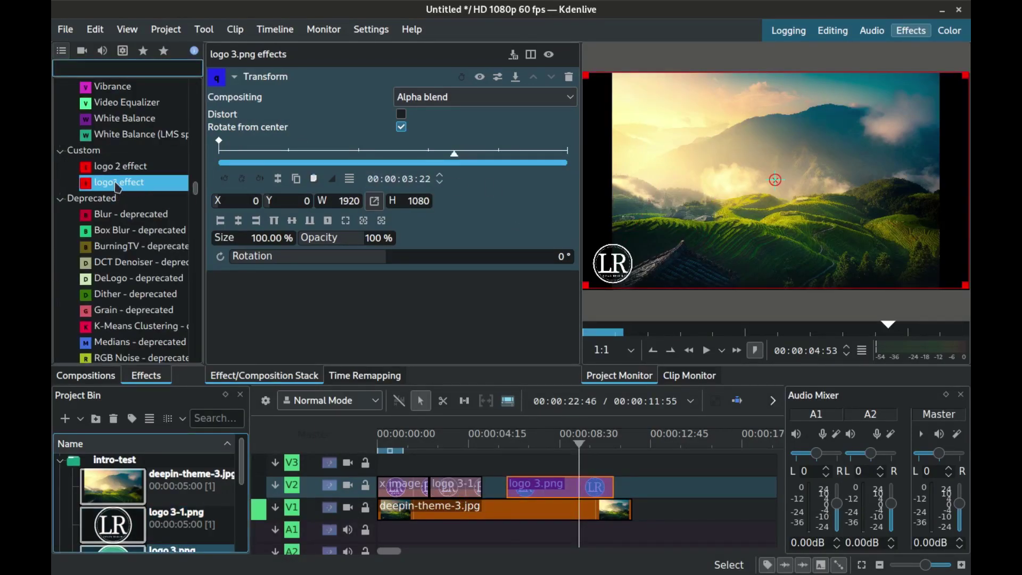
- Apply the custom logo1 effect from Effects > Custom to the logo 3.png clip, then deselect it
click(117, 183)
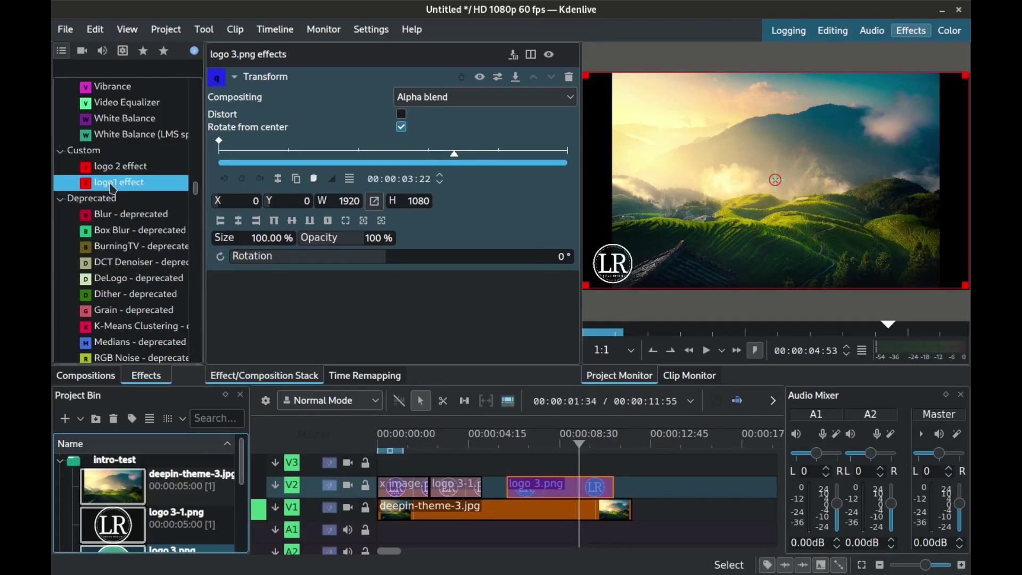
double_click(113, 183)
click(499, 471)
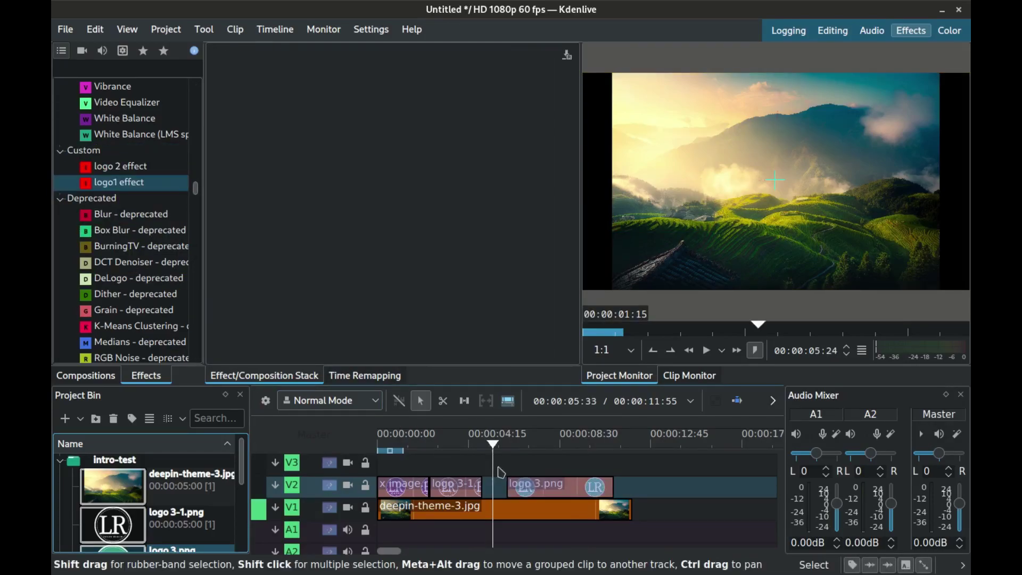